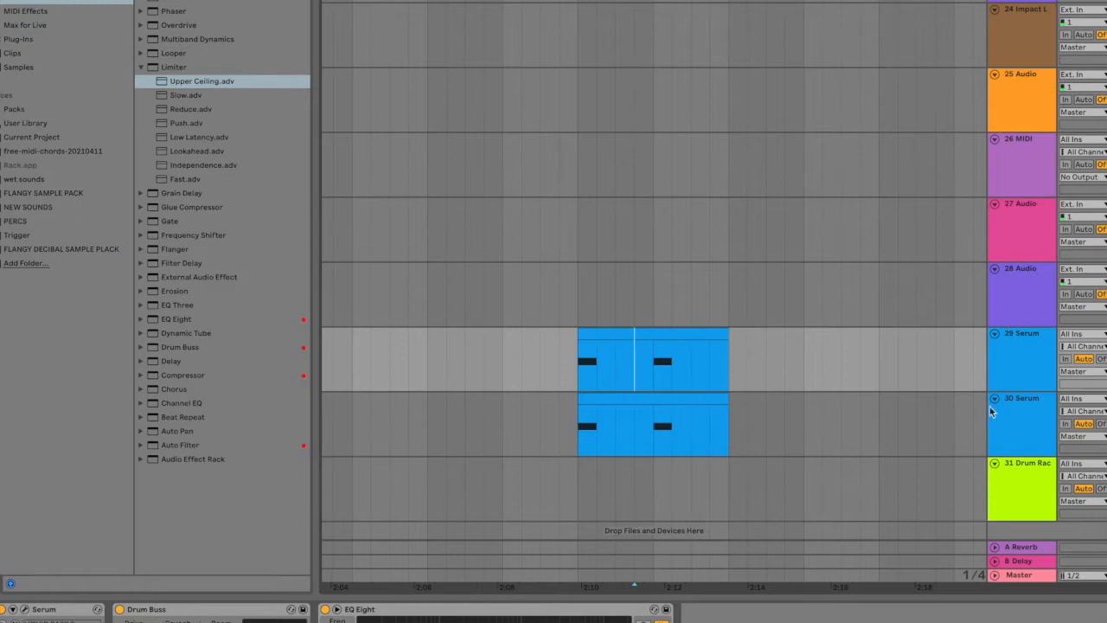
# Open the Serum instrument on track 30 and move its window fully into view.
pyautogui.click(1022, 414)
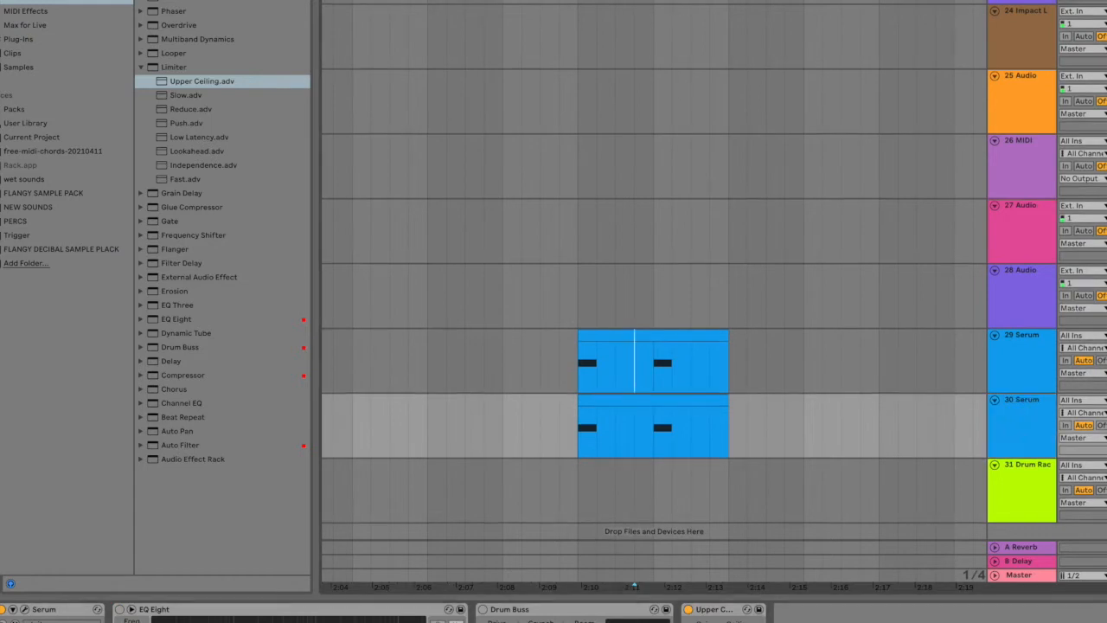
pyautogui.click(25, 610)
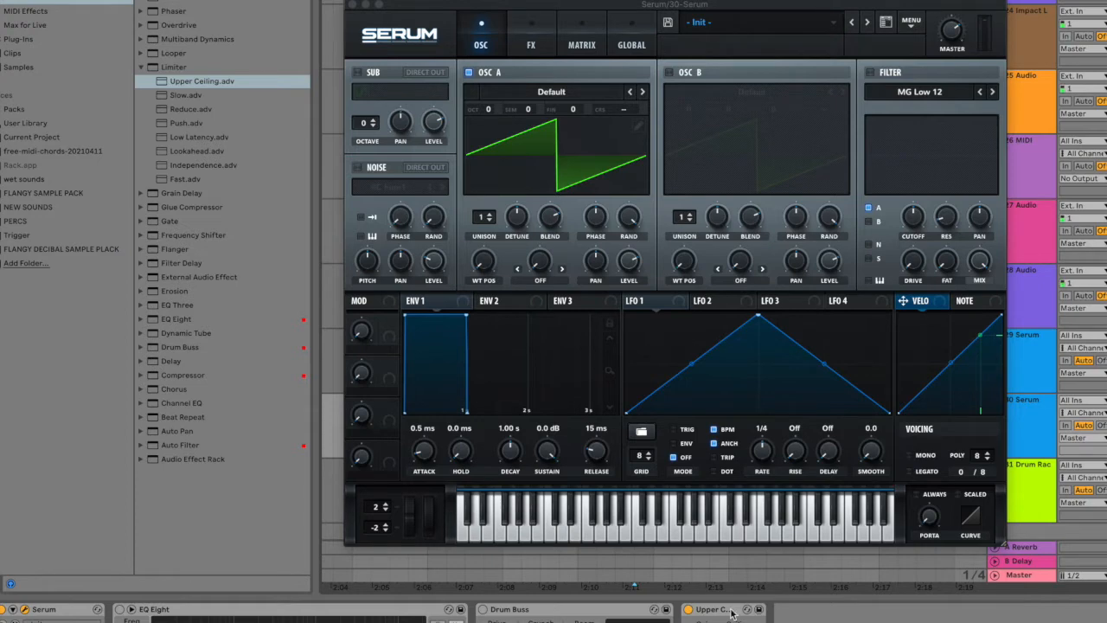
pyautogui.moveTo(742, 4); pyautogui.dragTo(726, 30)
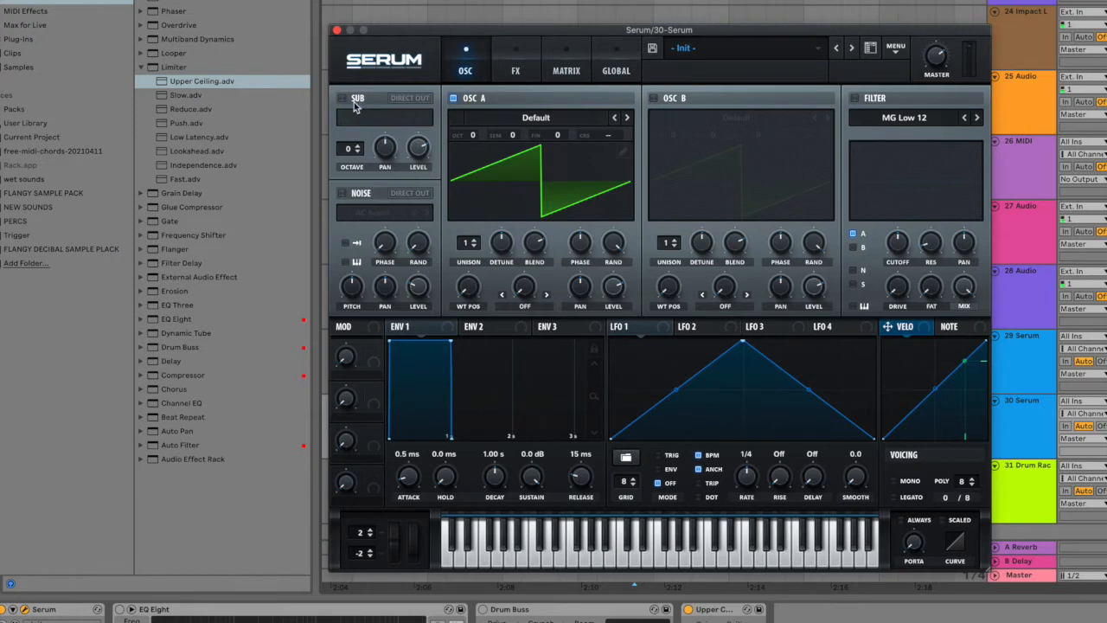
# Load the SQR_SAW_Wrd analog wavetable into oscillator A.
pyautogui.click(507, 118)
pyautogui.click(507, 118)
pyautogui.click(507, 117)
pyautogui.moveTo(510, 136)
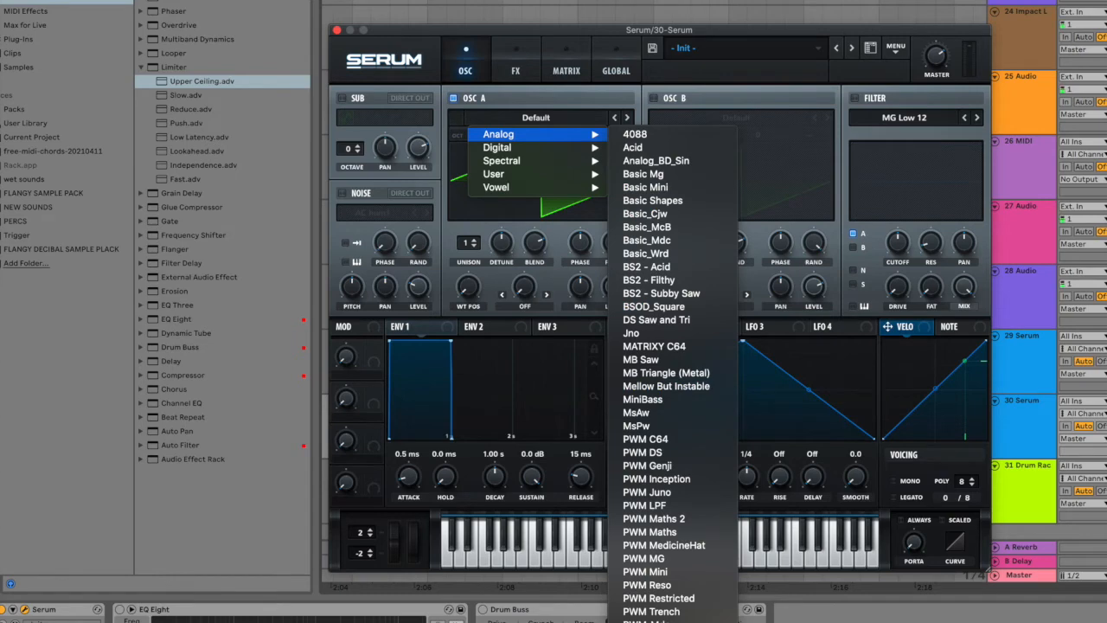
pyautogui.click(692, 619)
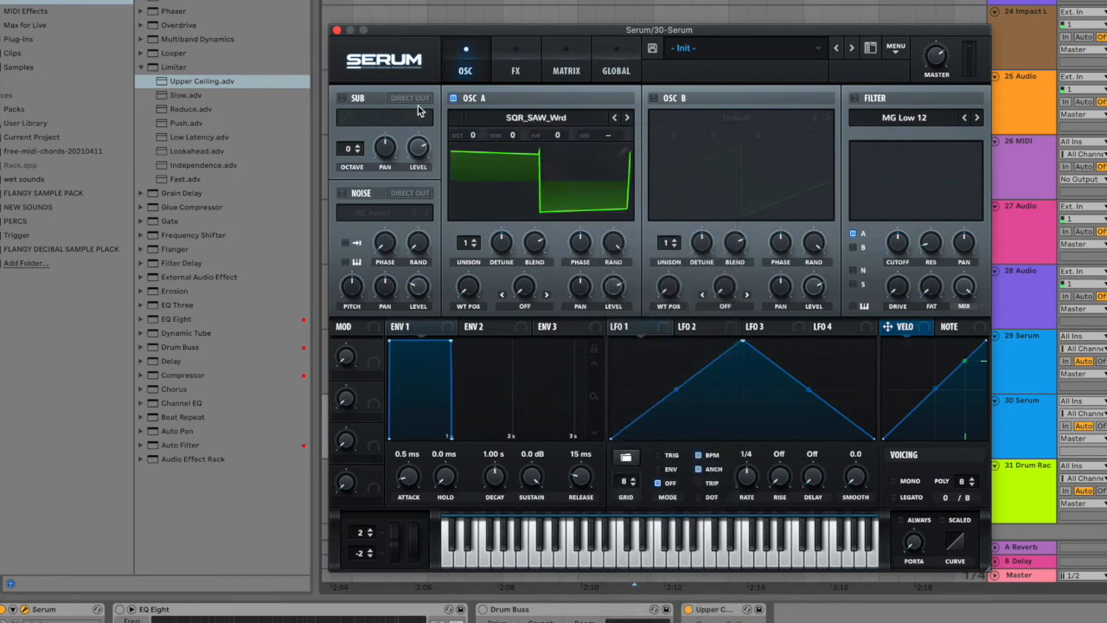
# Set oscillator A to octave -3 with 3 unison voices and reduce its level to about half.
pyautogui.moveTo(473, 135); pyautogui.dragTo(470, 198)
pyautogui.moveTo(474, 249); pyautogui.dragTo(479, 234)
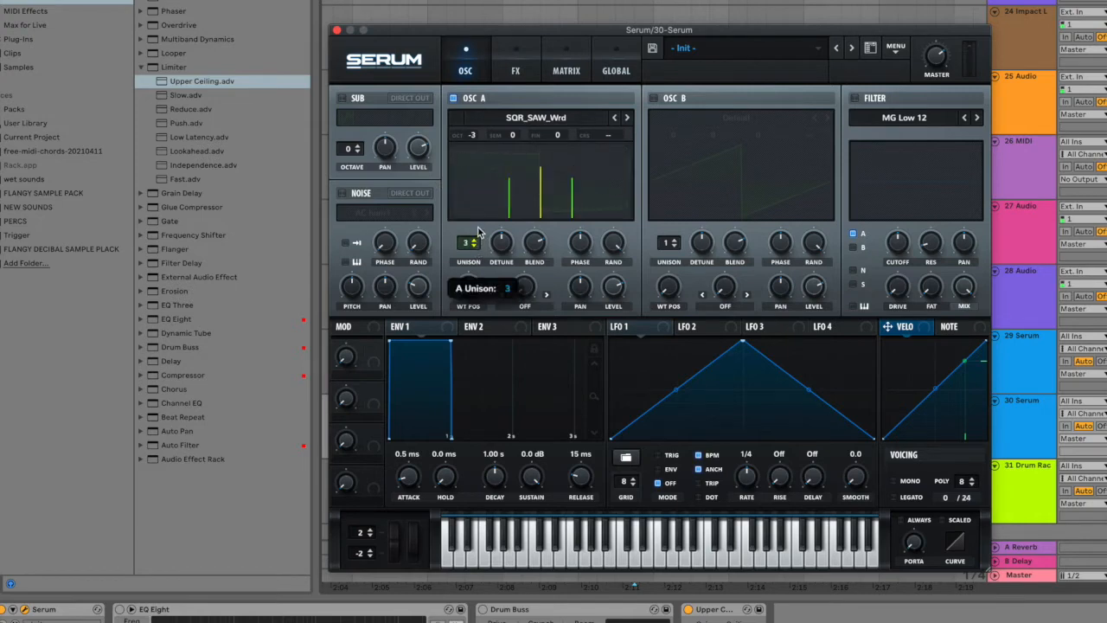
pyautogui.moveTo(613, 285); pyautogui.dragTo(598, 310)
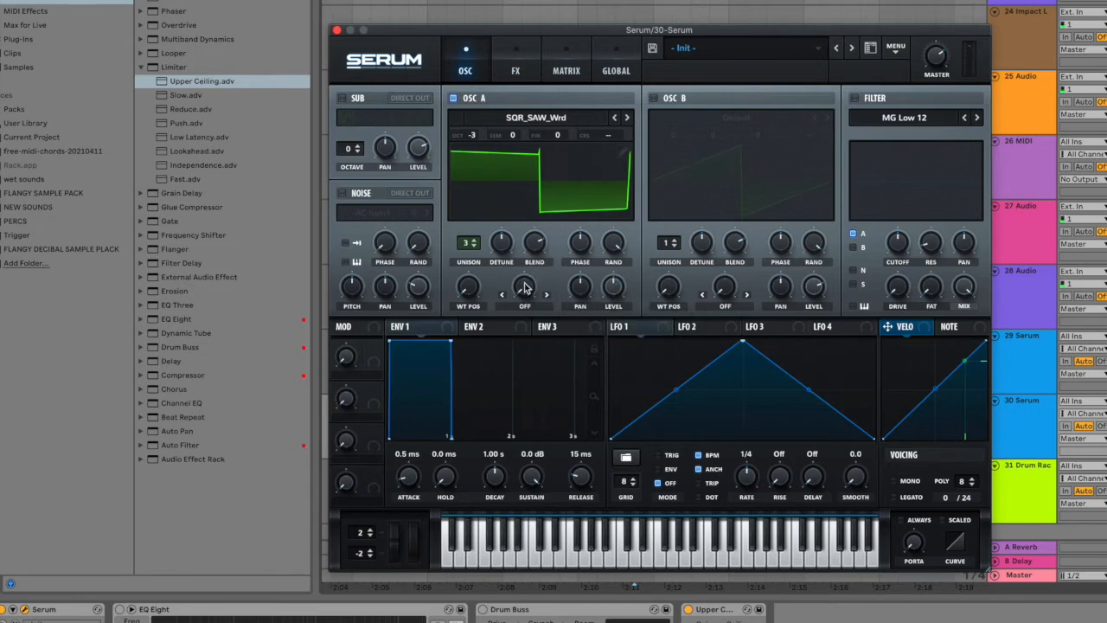
# Enable the sub oscillator at octave -3 and route it to direct out.
pyautogui.click(346, 99)
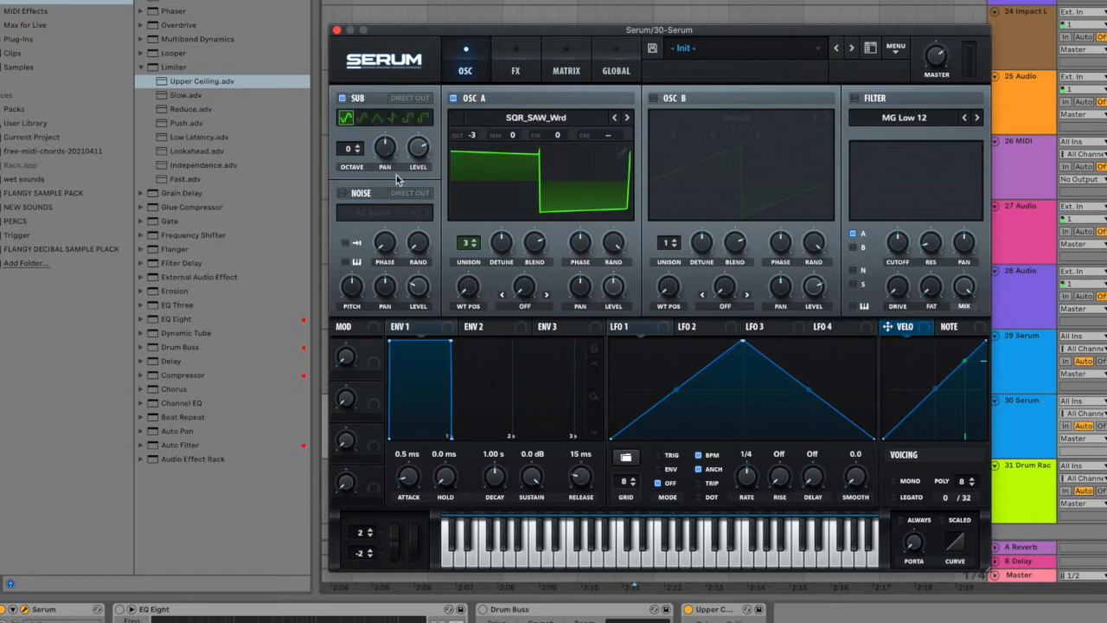
pyautogui.moveTo(358, 151); pyautogui.dragTo(358, 177)
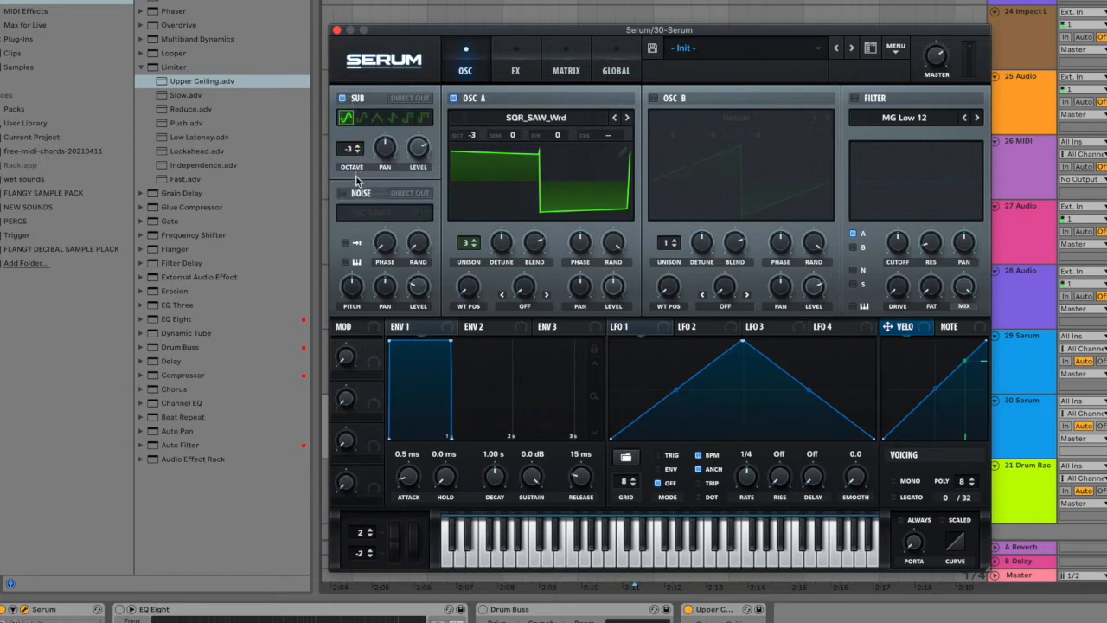
pyautogui.click(399, 100)
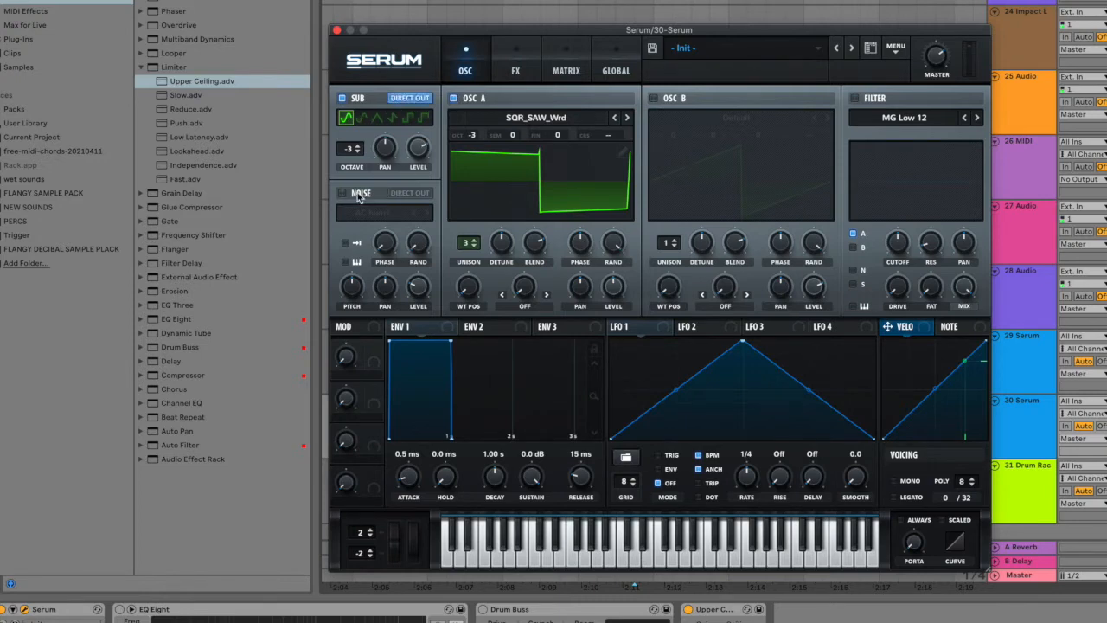
# Enable the noise oscillator and load the XF_KikAtk_61 kick attack sample into it.
pyautogui.click(357, 195)
pyautogui.click(372, 212)
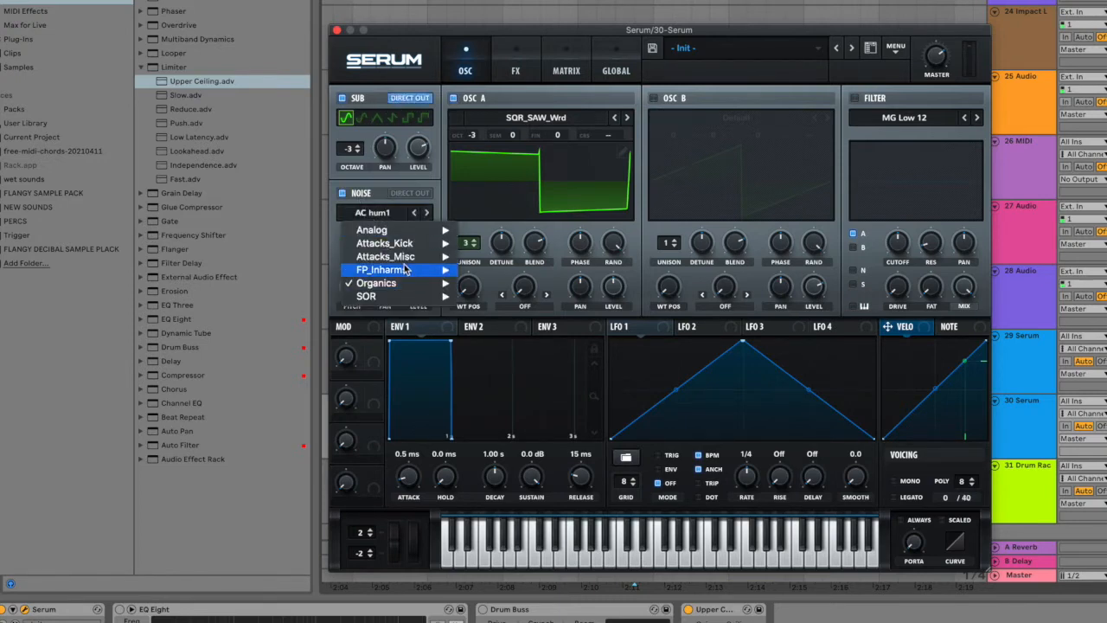
pyautogui.moveTo(385, 256)
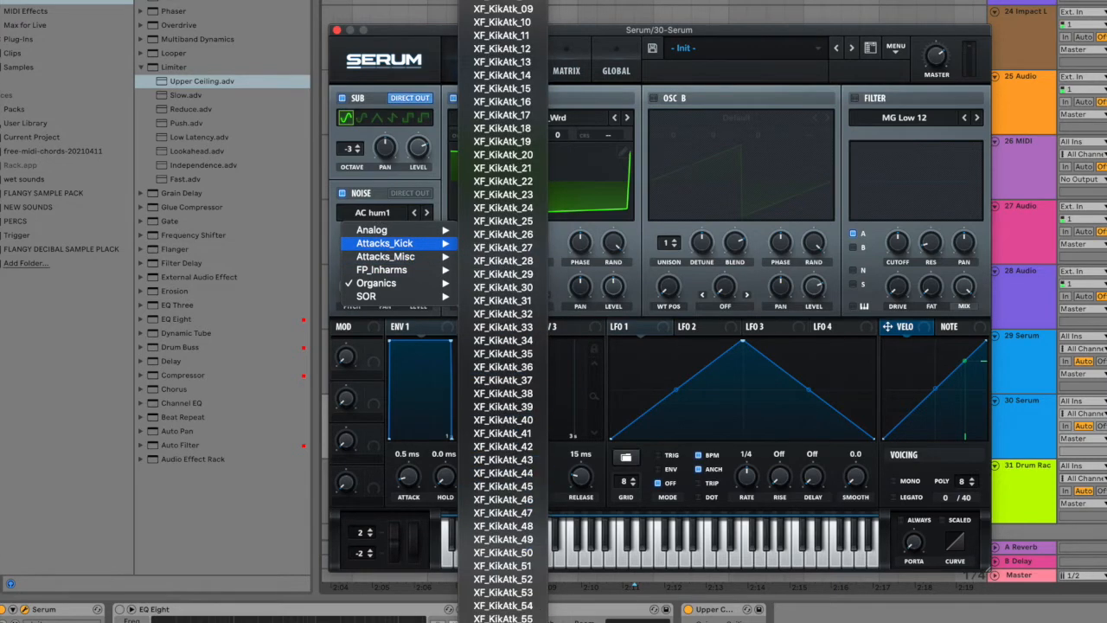
pyautogui.click(511, 620)
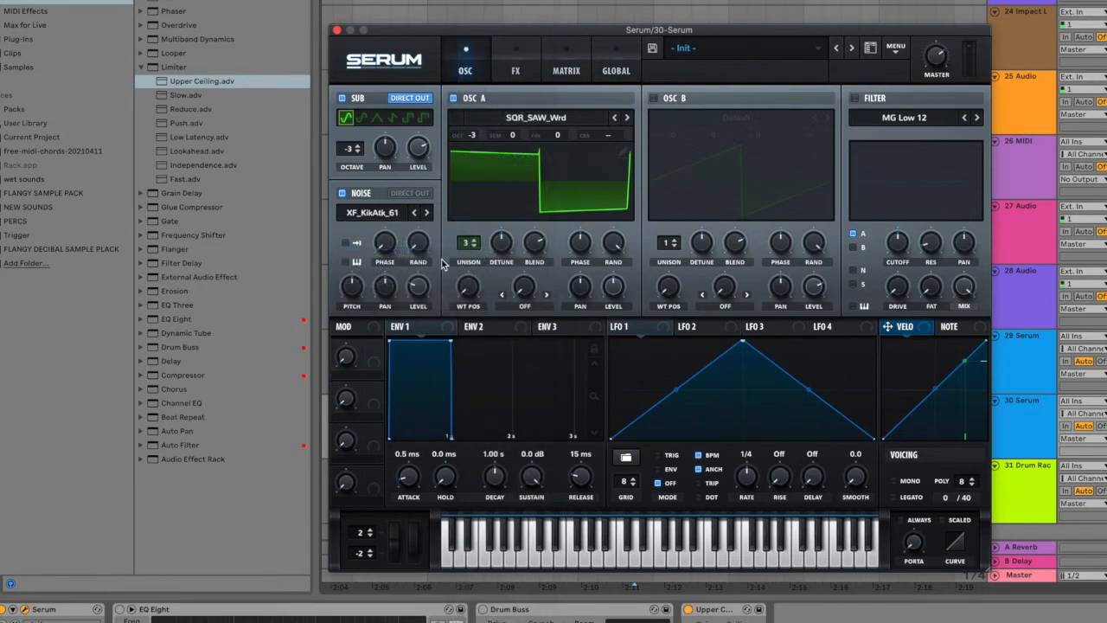
# Raise the noise level, turn on one-shot playback for the noise sample, and audition the sound.
pyautogui.moveTo(423, 292); pyautogui.dragTo(437, 218)
pyautogui.click(354, 245)
pyautogui.press('a')
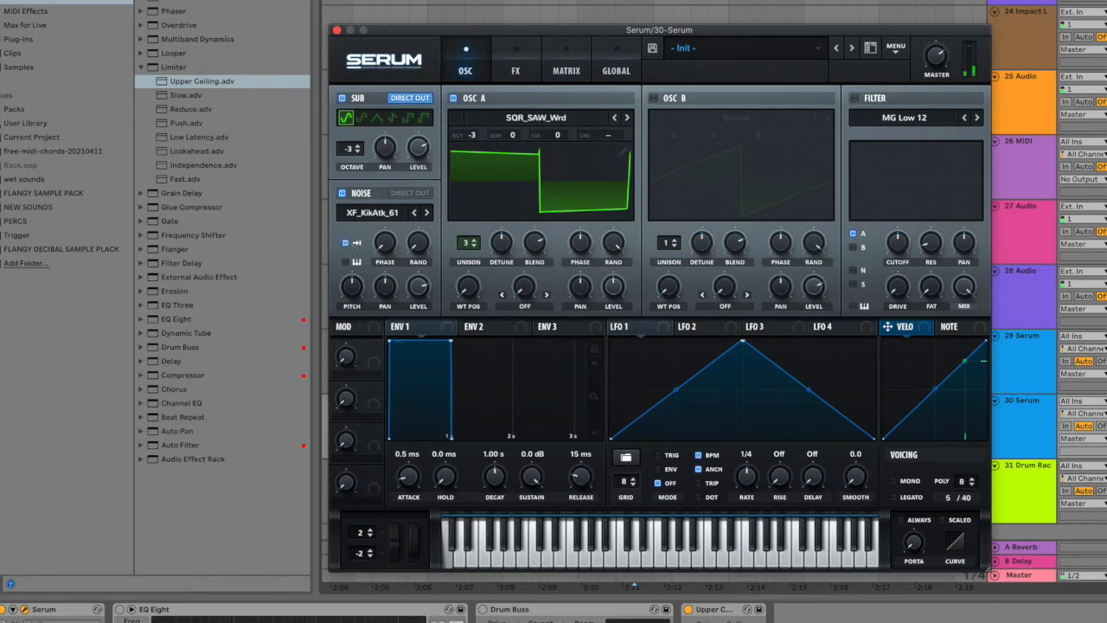
pyautogui.press('a')
# Shape Env 1 with 989 ms decay, -50.2 dB sustain and 697 ms release, and Env 2 with 767 ms decay, 0% sustain and 118 ms release.
pyautogui.moveTo(449, 341); pyautogui.dragTo(450, 436)
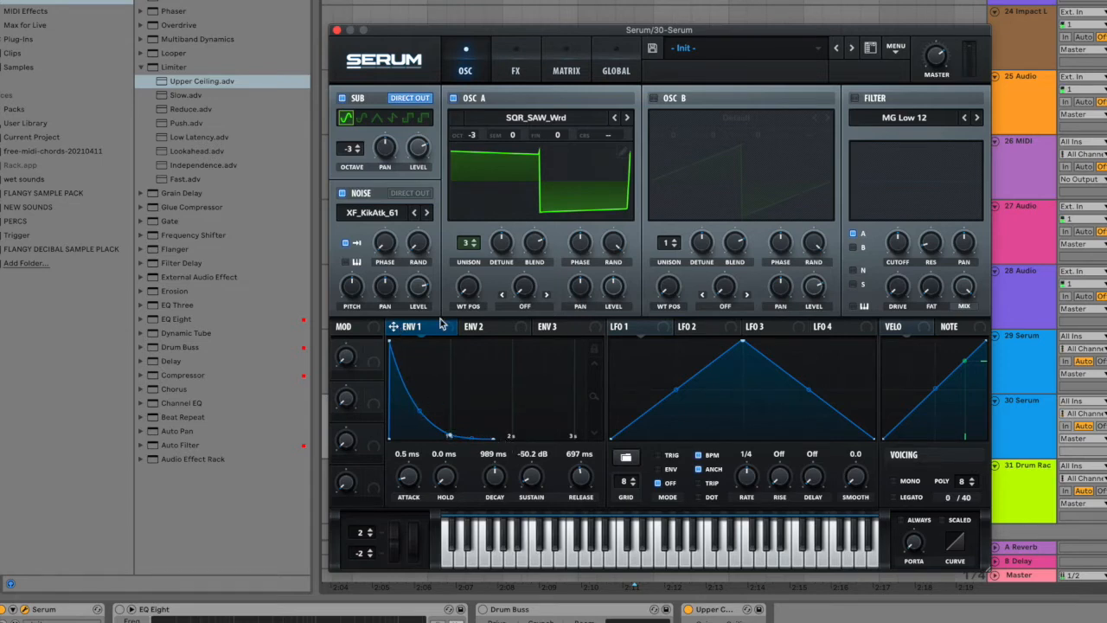
pyautogui.click(480, 335)
pyautogui.moveTo(448, 357); pyautogui.dragTo(435, 438)
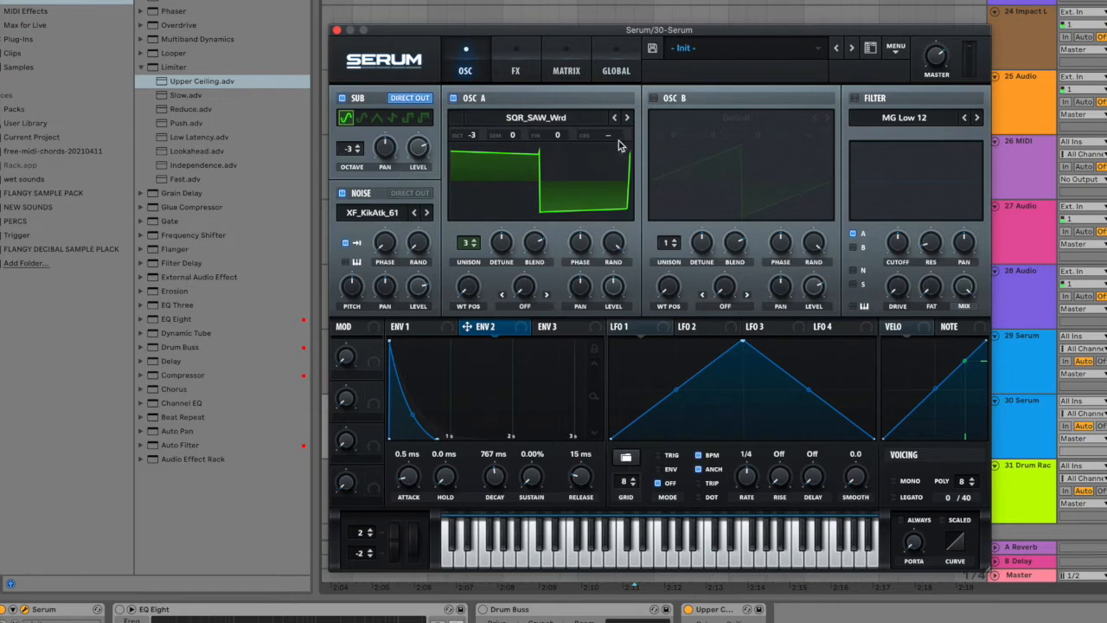
pyautogui.moveTo(413, 414); pyautogui.dragTo(411, 414)
pyautogui.click(425, 330)
pyautogui.click(482, 327)
pyautogui.moveTo(441, 436); pyautogui.dragTo(459, 436)
# Assign Env 2 to oscillator A's level and coarse pitch, and adjust both modulation amounts.
pyautogui.moveTo(486, 328); pyautogui.dragTo(598, 286)
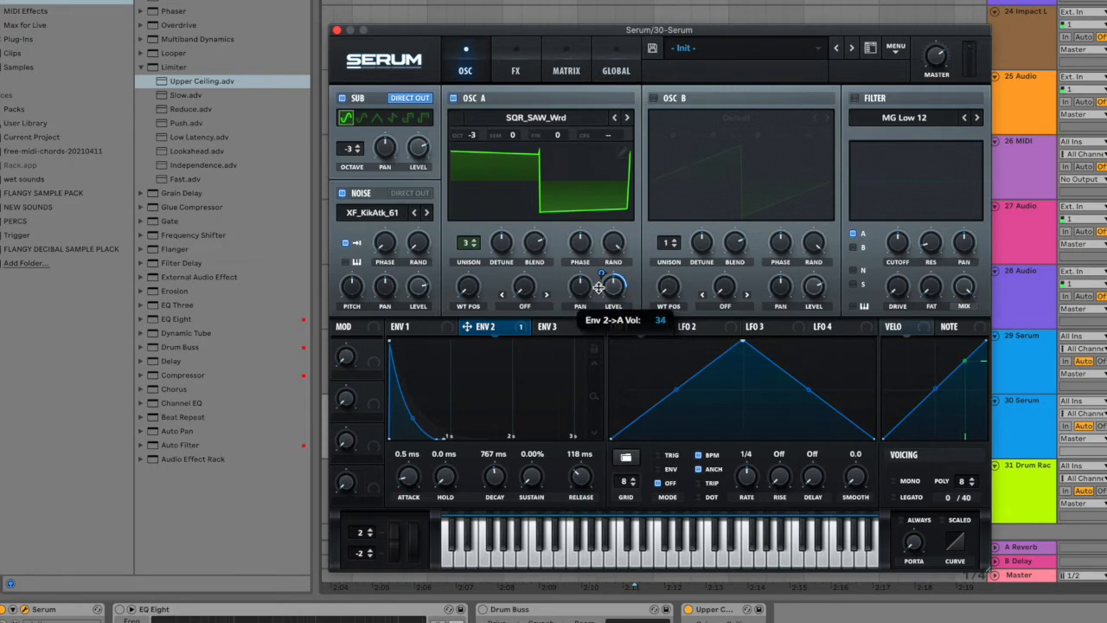
pyautogui.moveTo(598, 290); pyautogui.dragTo(600, 285)
pyautogui.moveTo(497, 331); pyautogui.dragTo(612, 139)
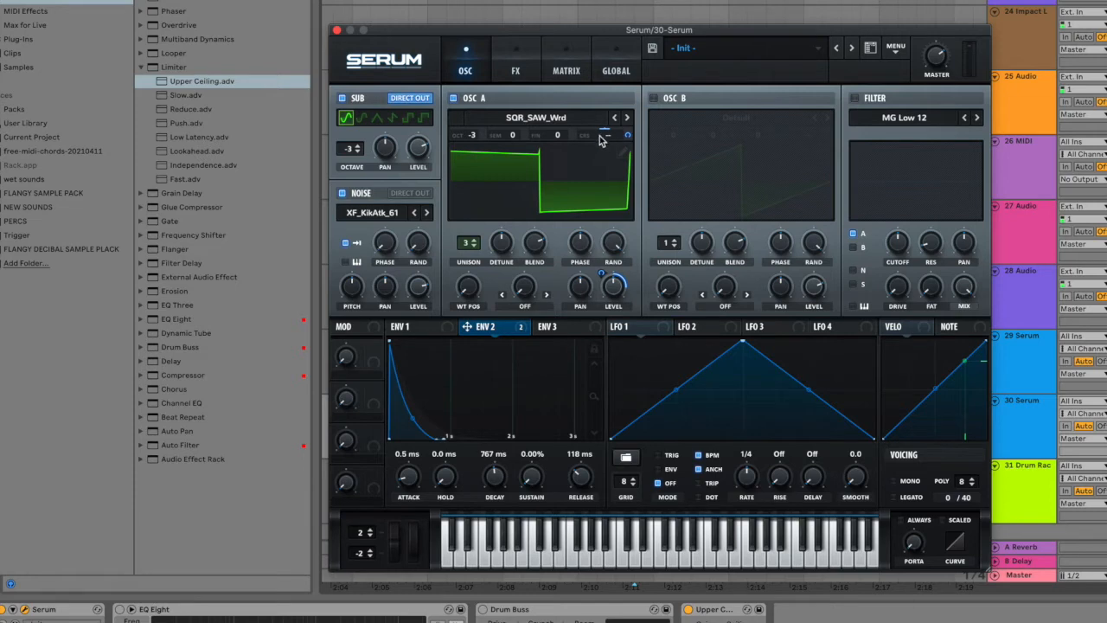
pyautogui.moveTo(602, 139); pyautogui.dragTo(627, 158)
# Turn on mono voicing, set oscillator A's warp mode to FM from the noise oscillator, and try out the warp amount.
pyautogui.click(904, 483)
pyautogui.click(525, 307)
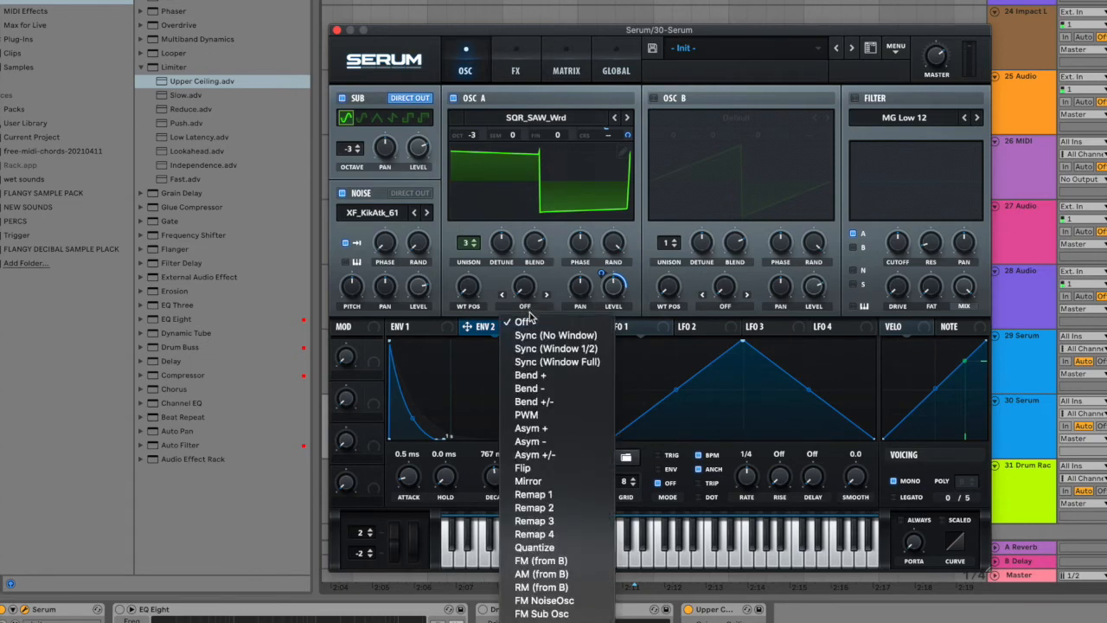
pyautogui.click(545, 600)
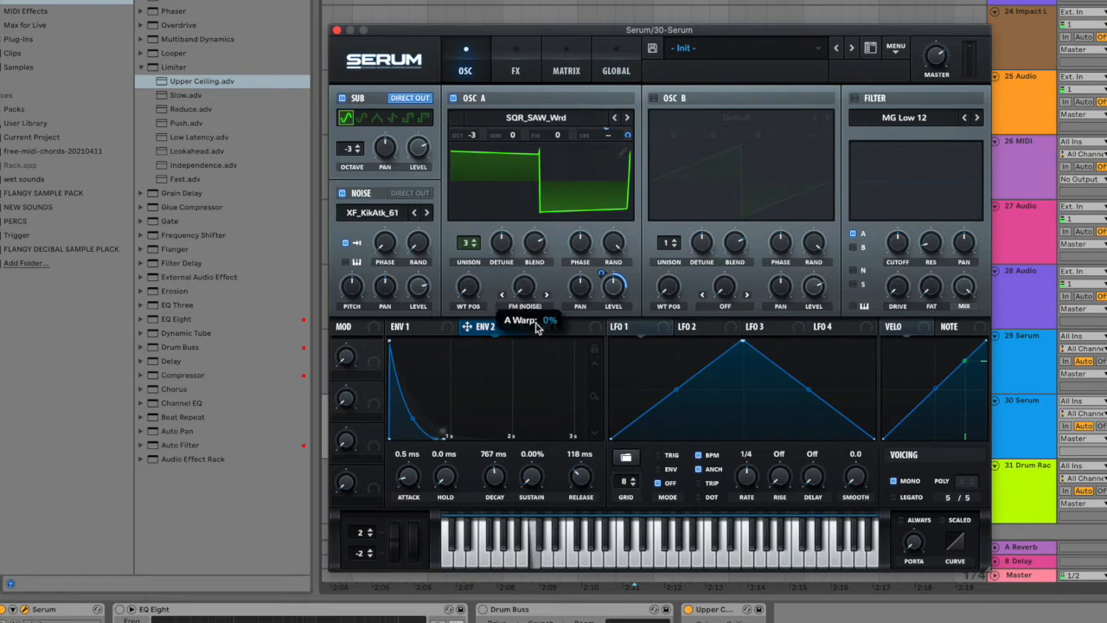
pyautogui.moveTo(533, 333); pyautogui.dragTo(569, 194)
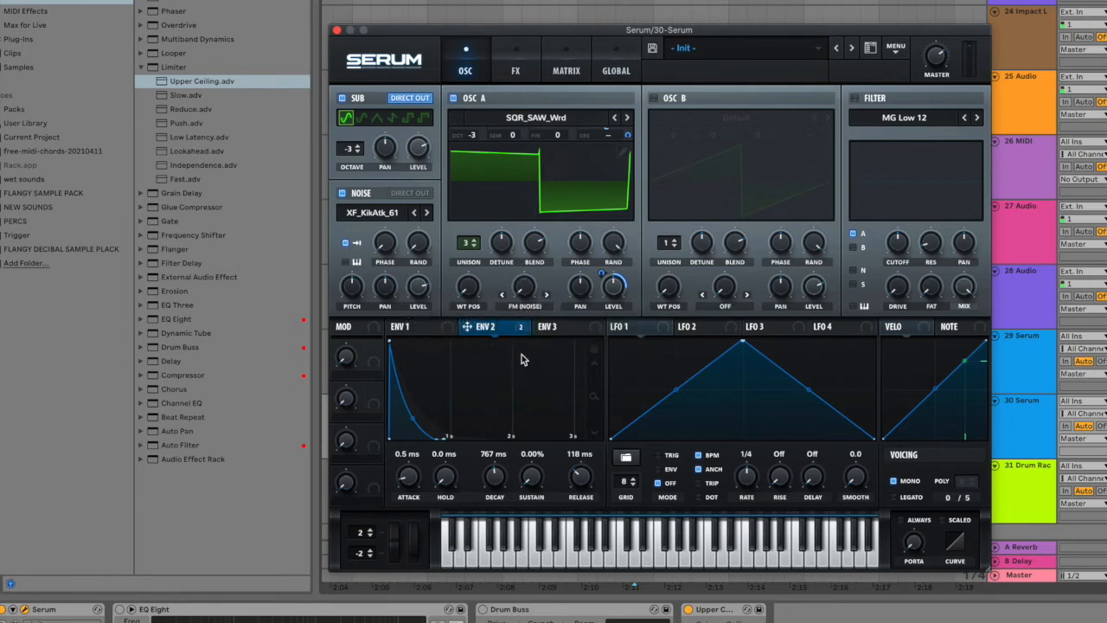
# Add a Sin Fold distortion effect, raise its drive slightly and set its mix to 29%.
pyautogui.click(514, 68)
pyautogui.click(346, 125)
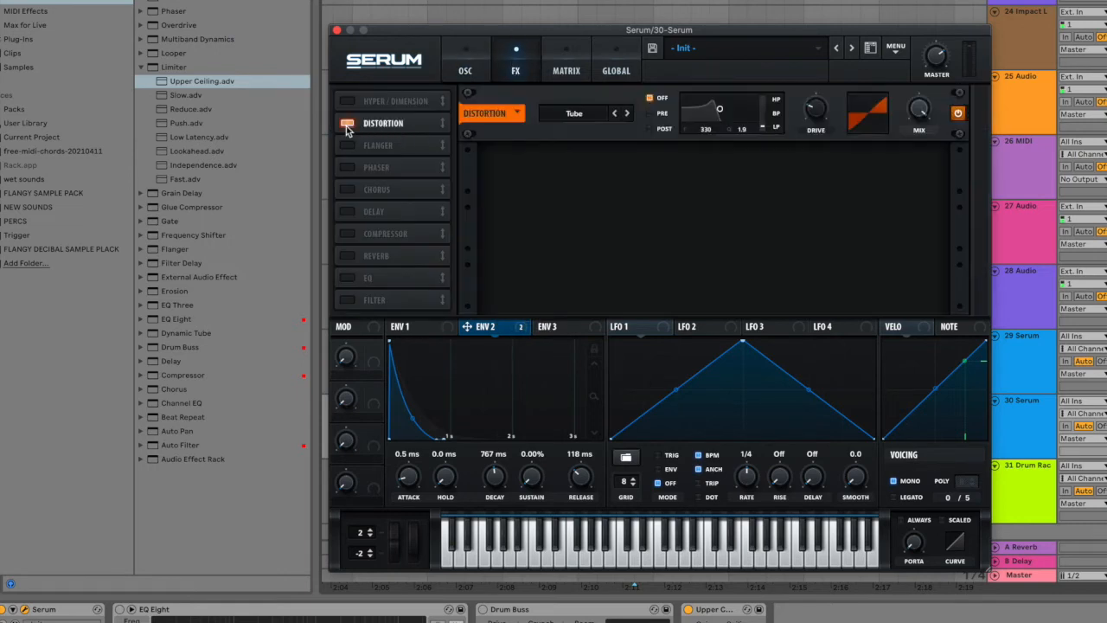
pyautogui.click(597, 114)
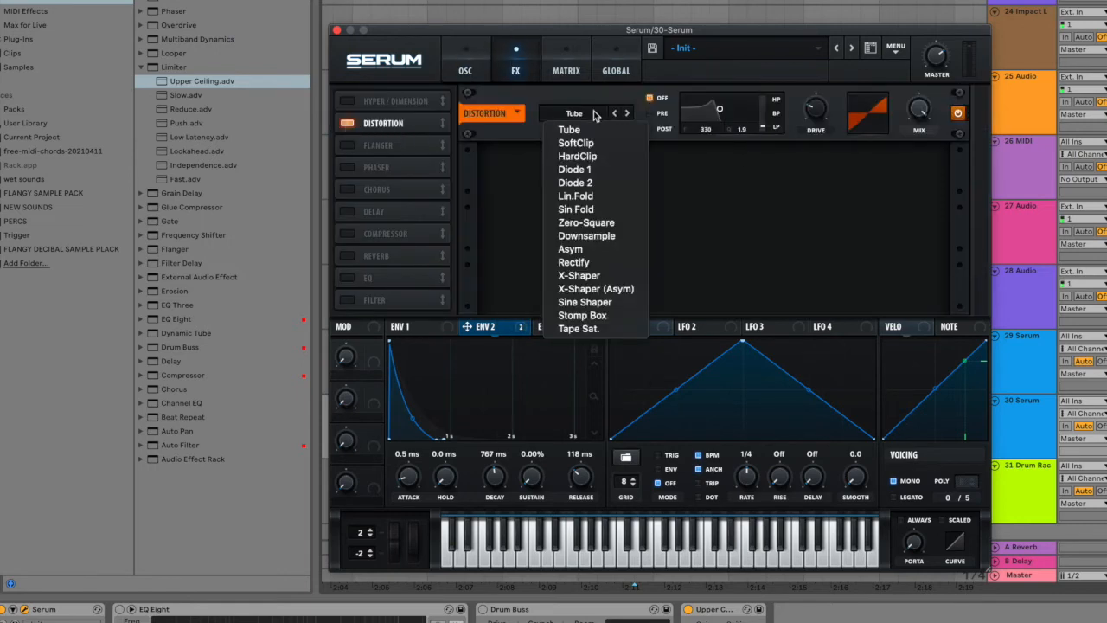
pyautogui.click(612, 216)
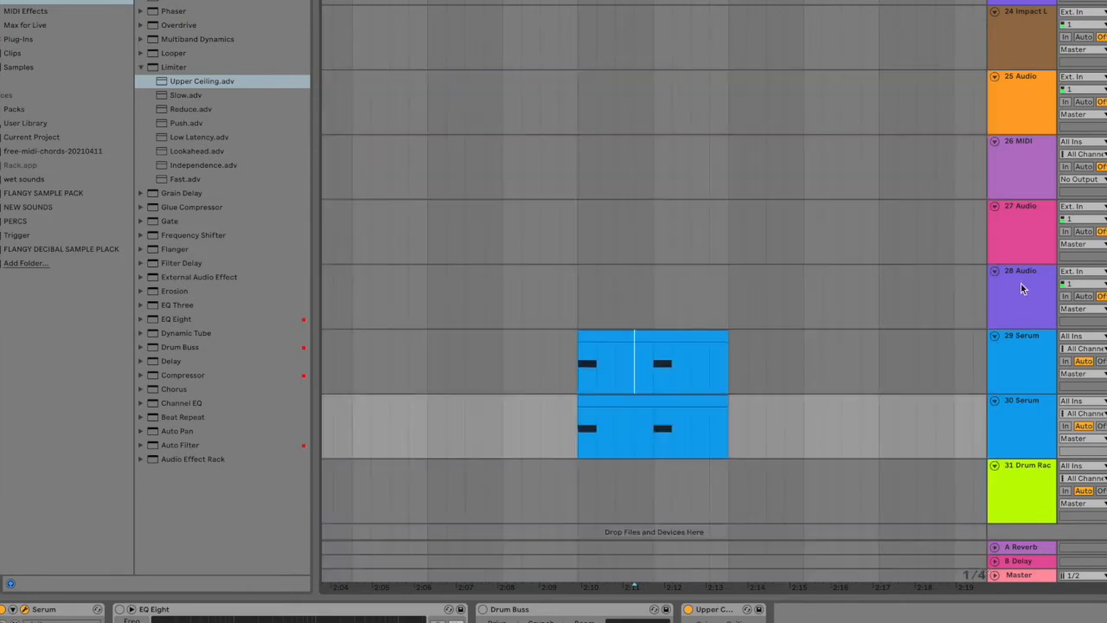
pyautogui.click(852, 257)
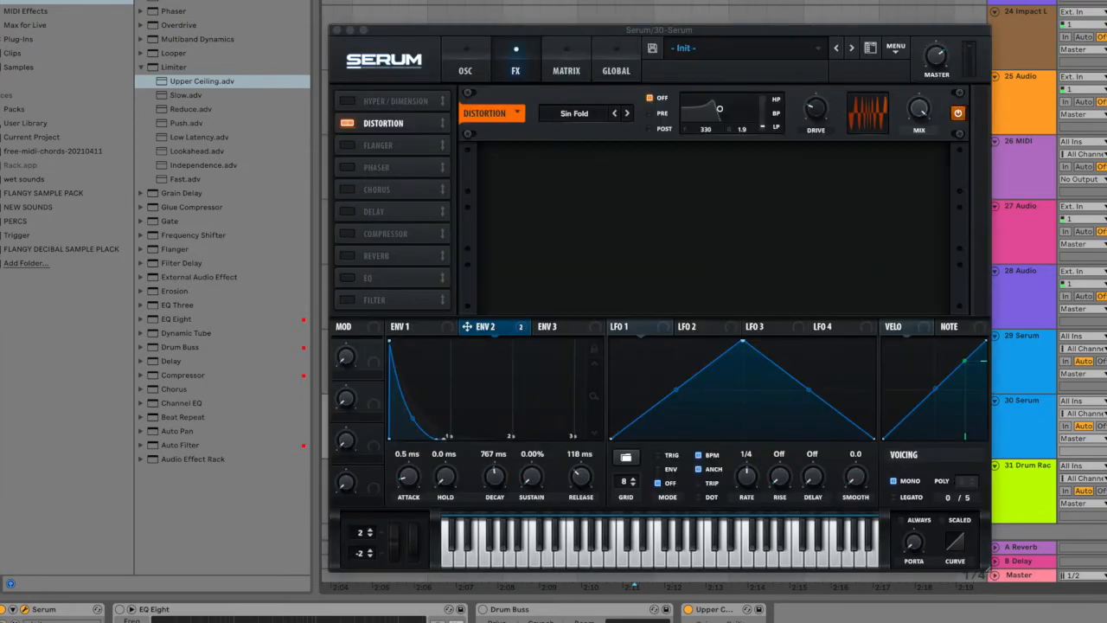
pyautogui.moveTo(815, 101); pyautogui.dragTo(820, 90)
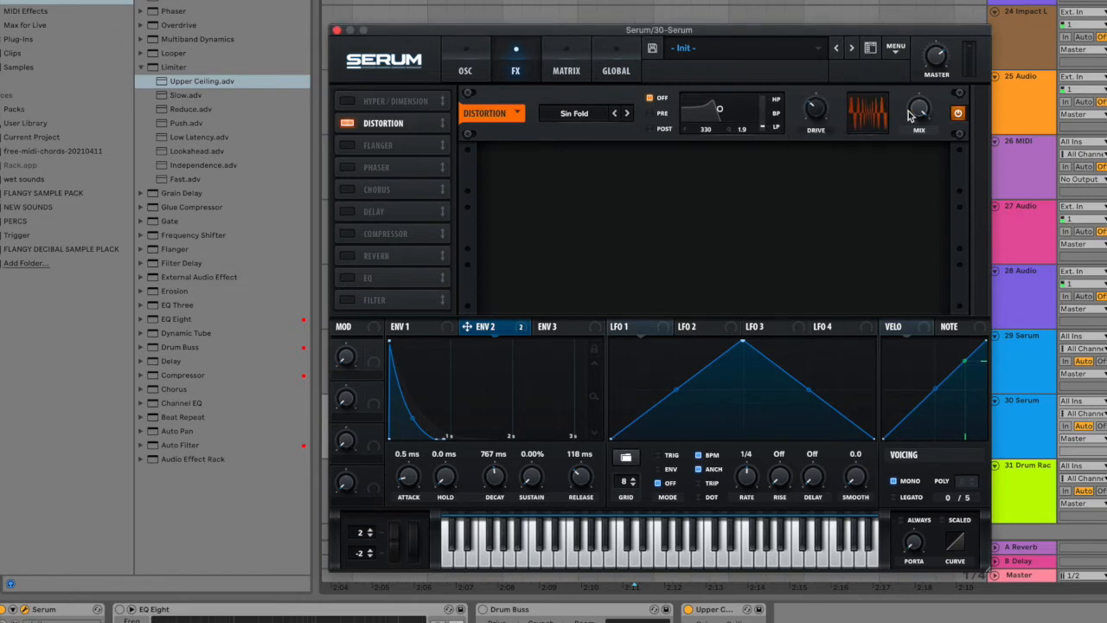
pyautogui.moveTo(899, 125)
pyautogui.moveTo(899, 121); pyautogui.dragTo(862, 167)
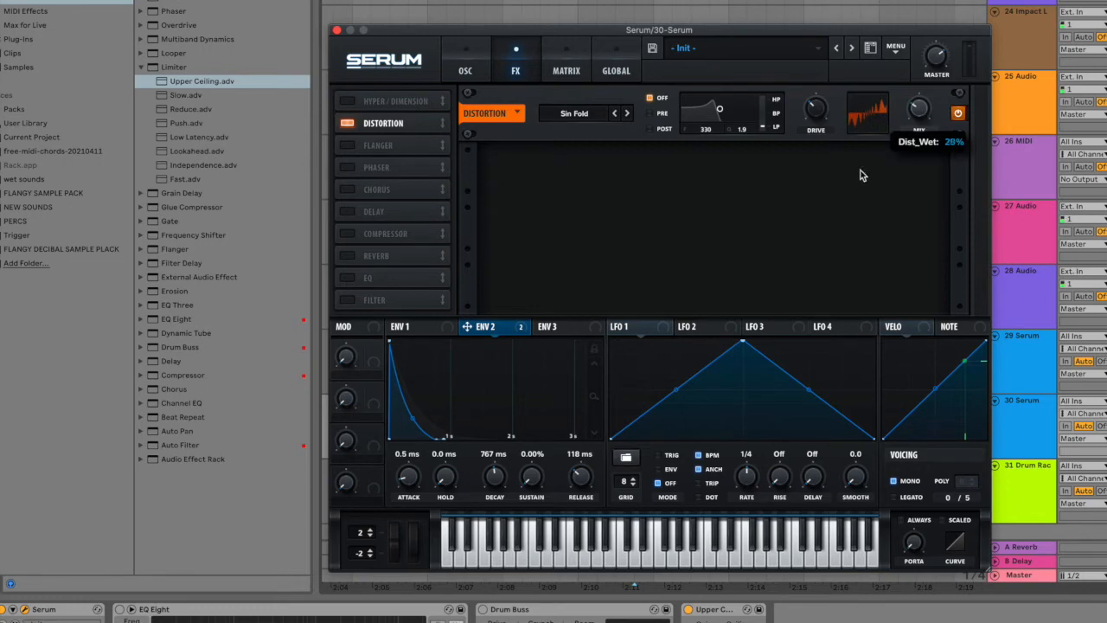
# Add a flanger with a 20 Hz rate and 0% depth, and raise its feedback and phase.
pyautogui.click(347, 145)
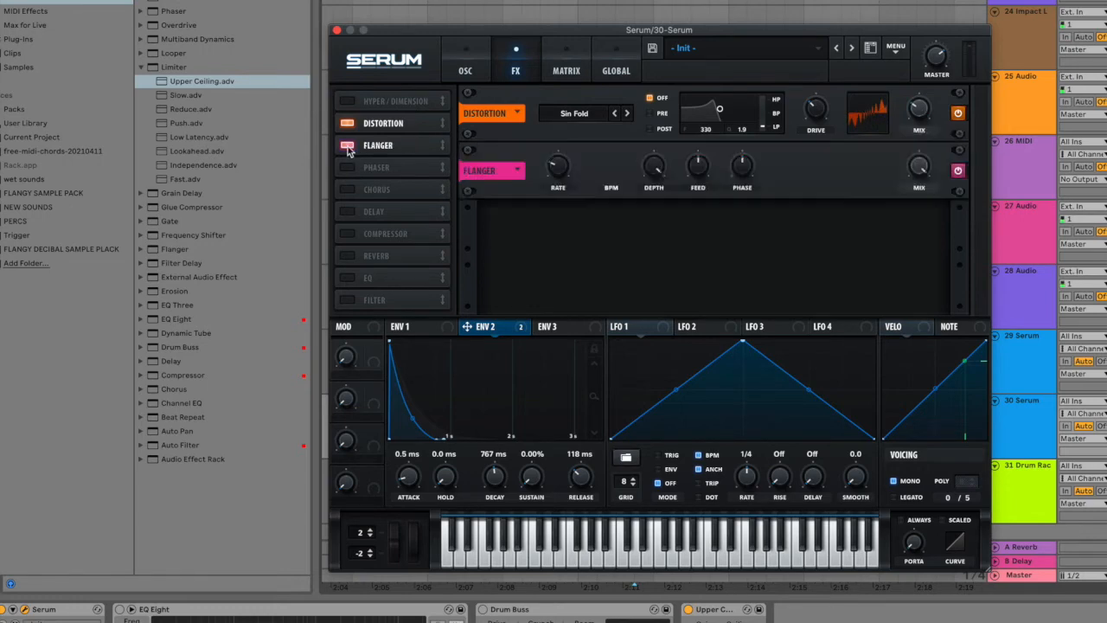
pyautogui.moveTo(543, 170); pyautogui.dragTo(574, 46)
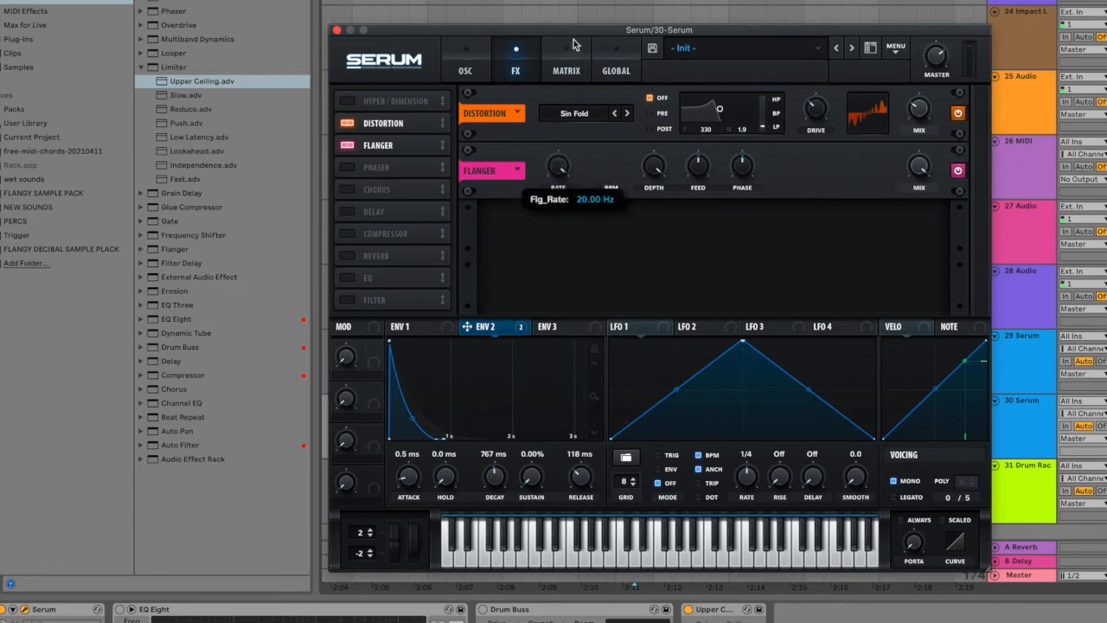
pyautogui.moveTo(656, 169); pyautogui.dragTo(596, 290)
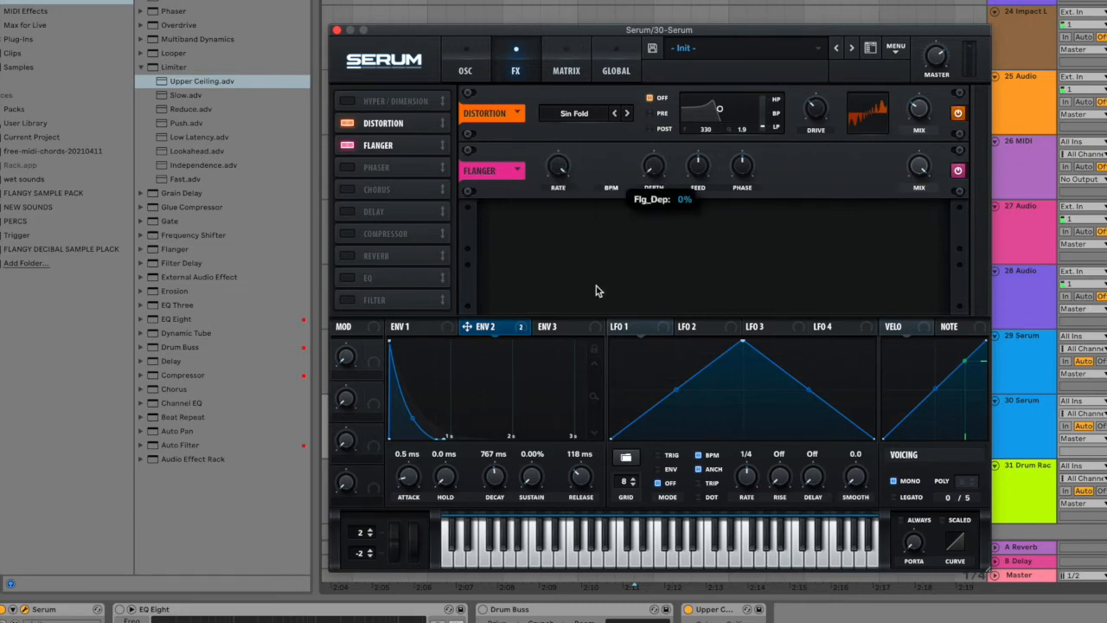
pyautogui.moveTo(696, 171); pyautogui.dragTo(742, 128)
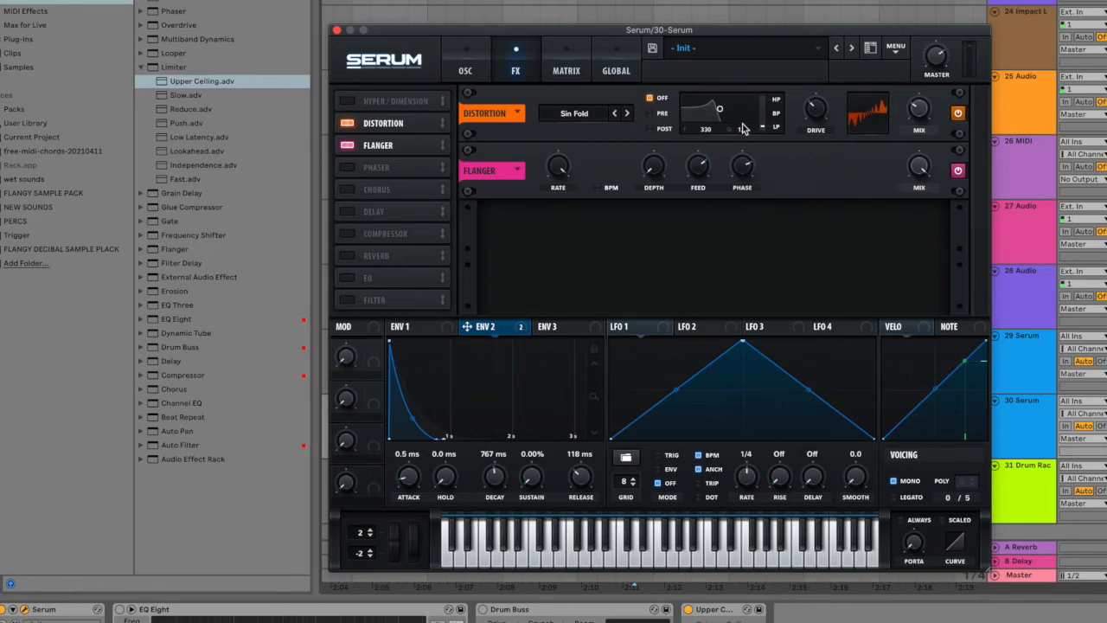
# Add a chorus effect, reduce its depth, raise its feedback and lower its lowpass filter cutoff.
pyautogui.click(346, 193)
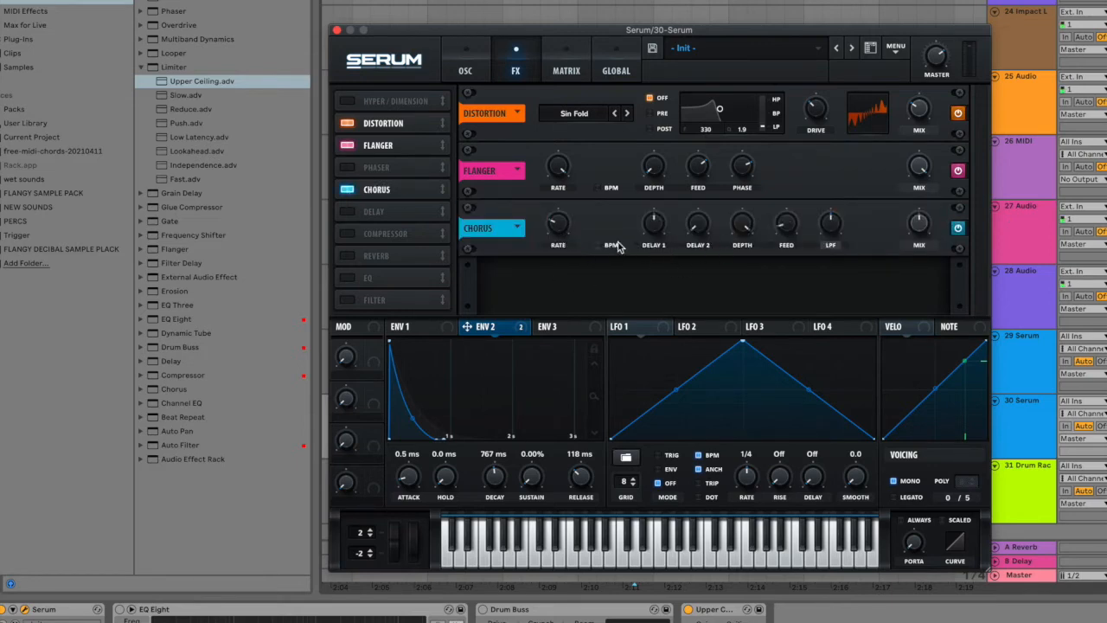
pyautogui.moveTo(745, 226); pyautogui.dragTo(681, 285)
pyautogui.moveTo(785, 228); pyautogui.dragTo(819, 145)
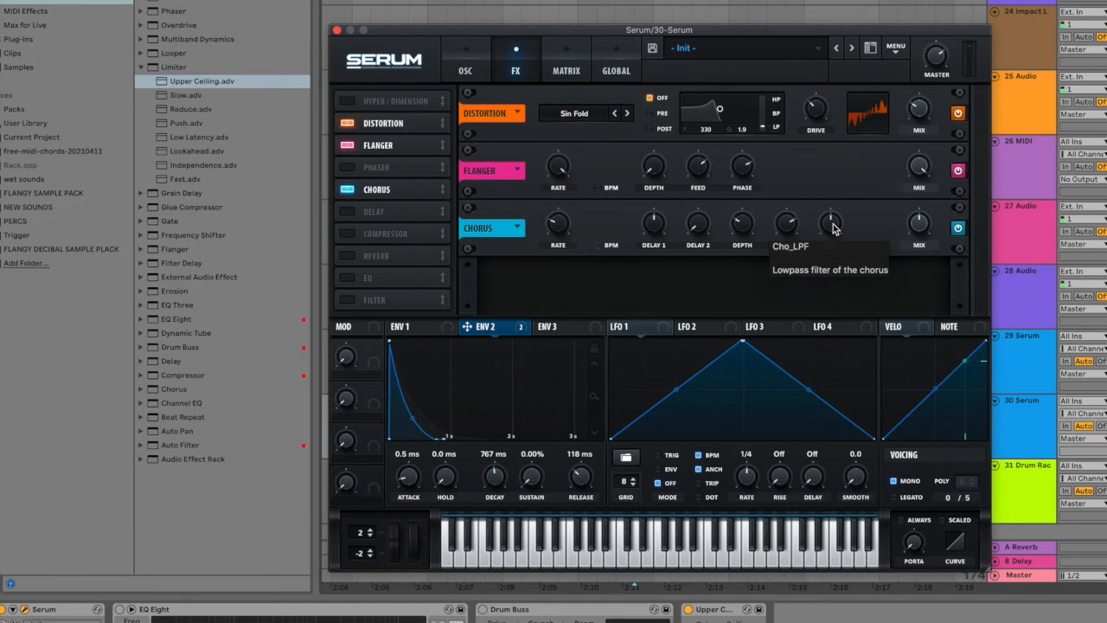
pyautogui.moveTo(832, 226); pyautogui.dragTo(843, 186)
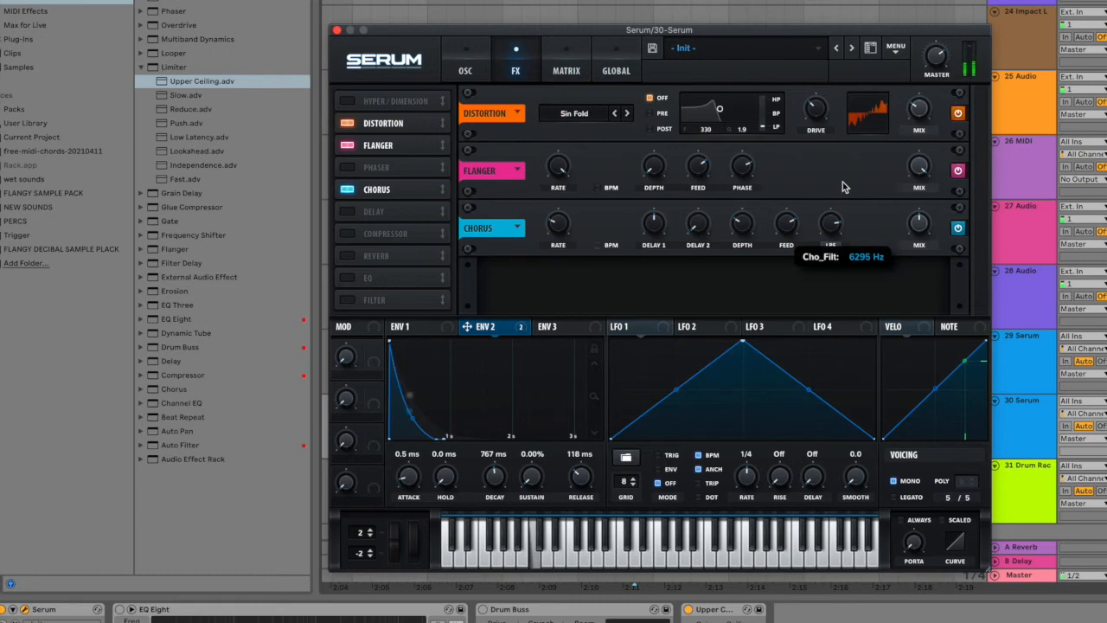
pyautogui.moveTo(844, 186); pyautogui.dragTo(807, 236)
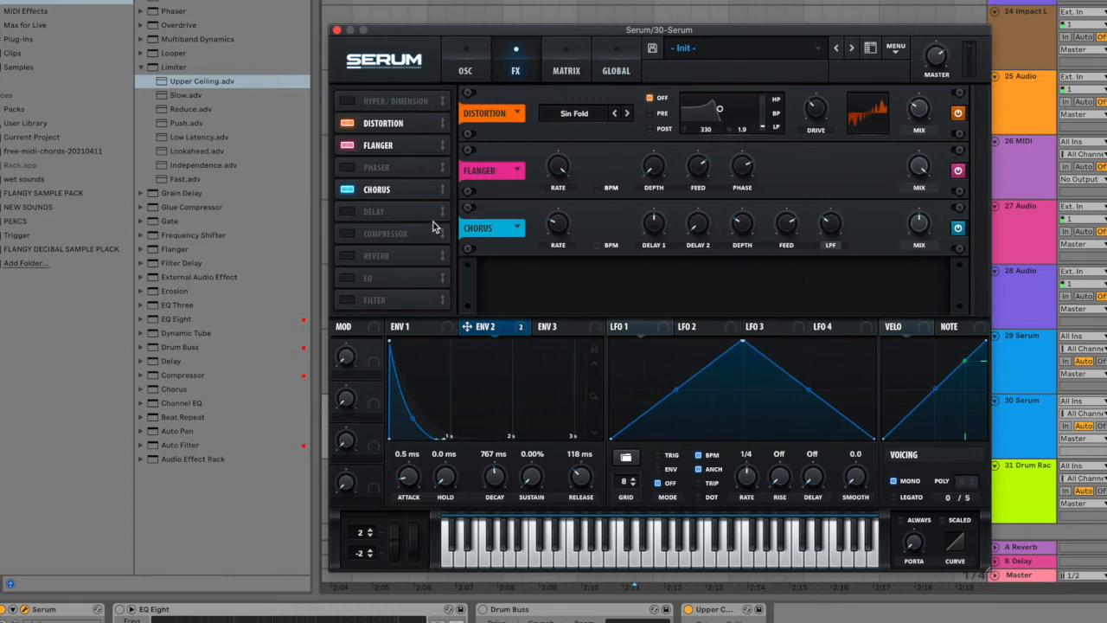
# Add a compressor effect, adjust its threshold and attack slightly, and raise its gain.
pyautogui.click(347, 235)
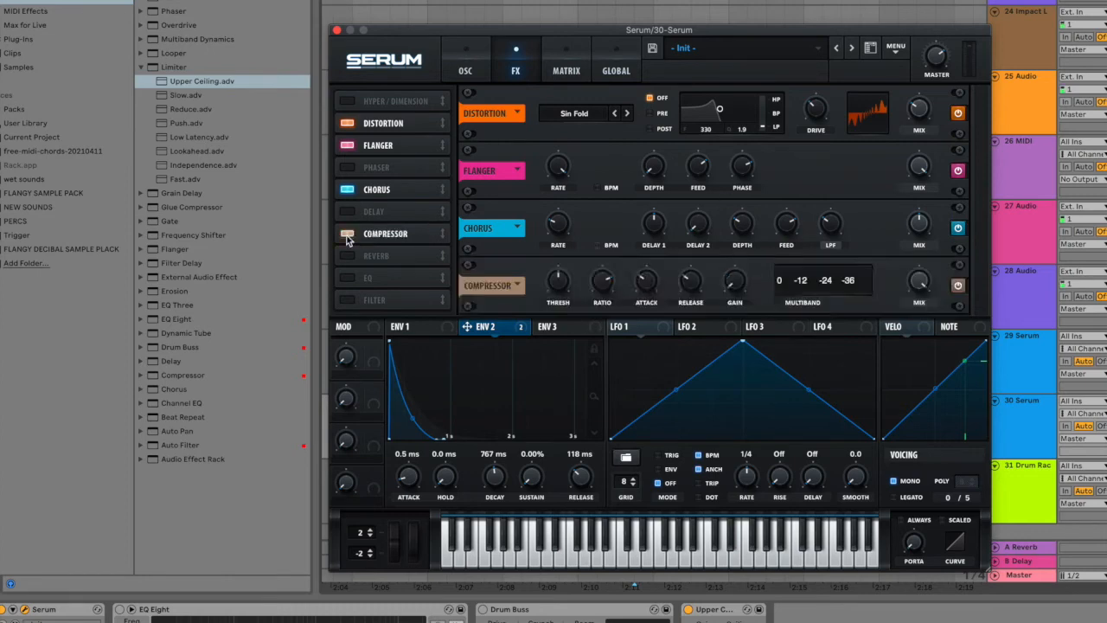
pyautogui.scroll(-3, 555, 283)
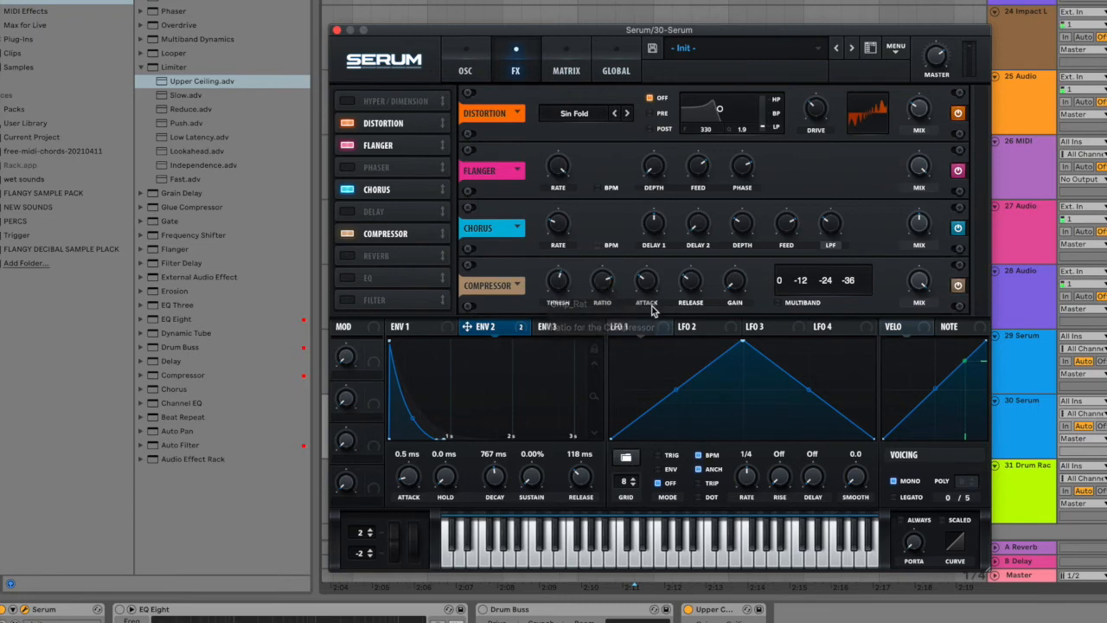
pyautogui.moveTo(655, 286); pyautogui.dragTo(650, 296)
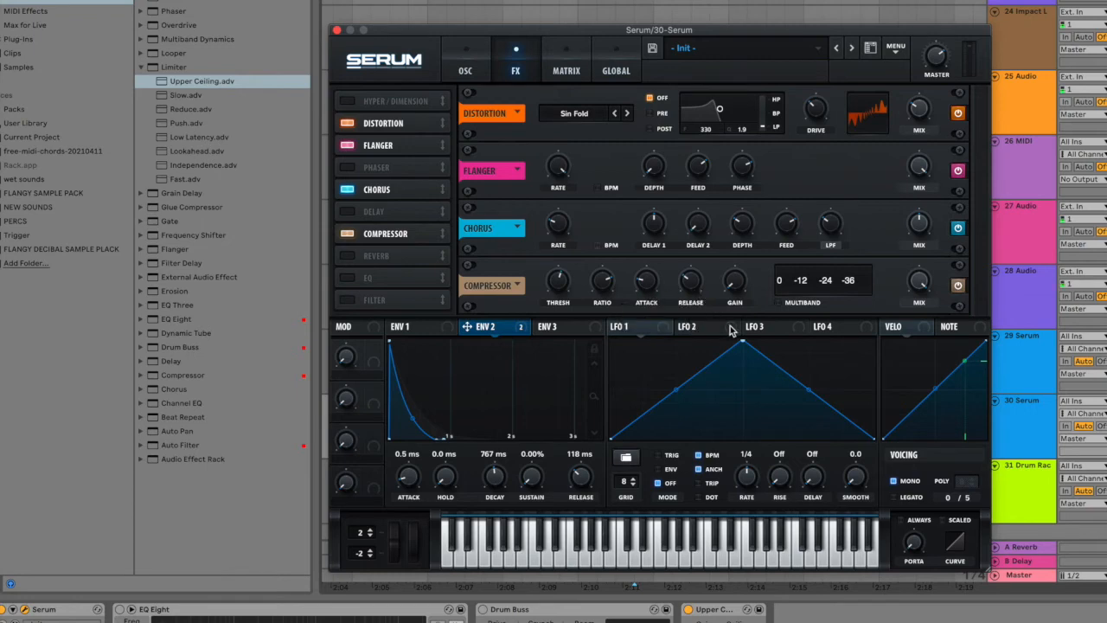
pyautogui.moveTo(735, 303); pyautogui.dragTo(731, 241)
# Add an EQ effect after the compressor and raise the low band's gain and Q.
pyautogui.click(346, 278)
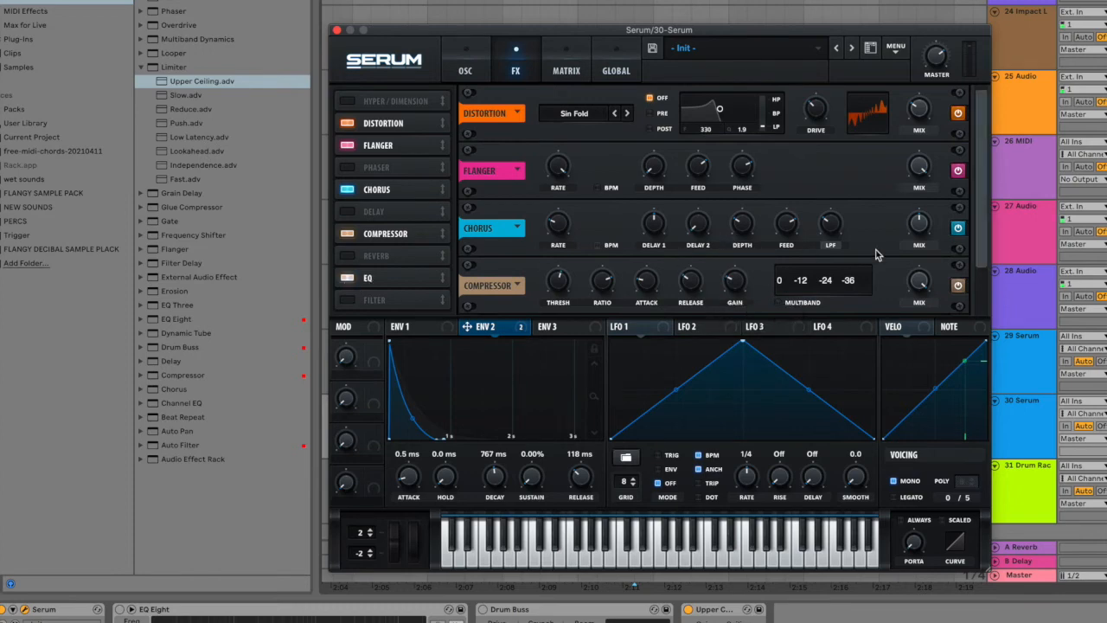
pyautogui.moveTo(979, 212); pyautogui.dragTo(970, 265)
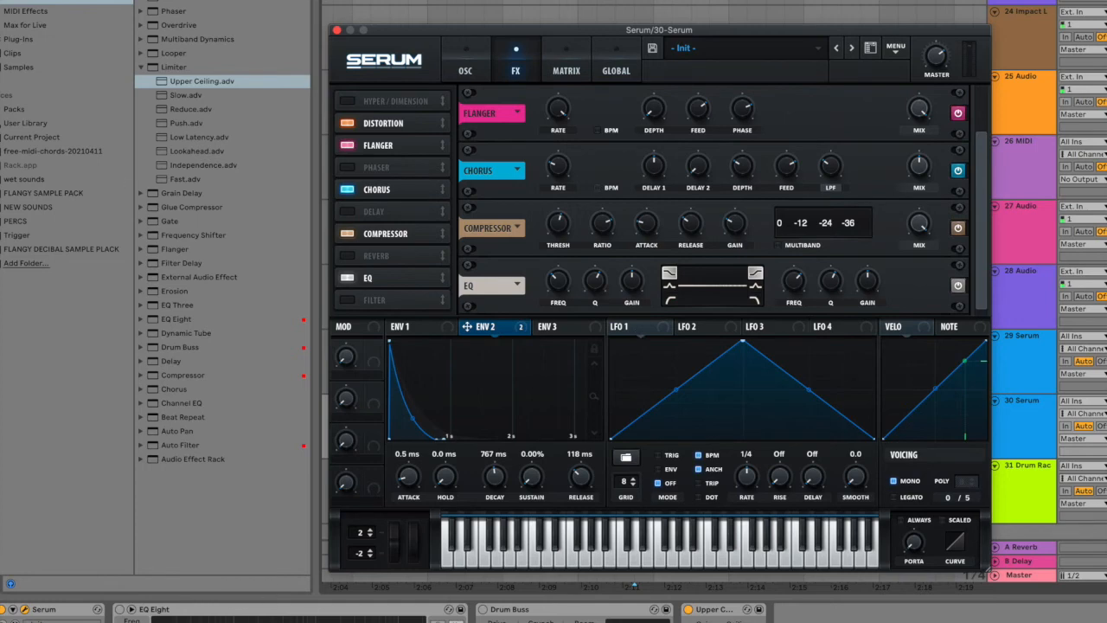
pyautogui.moveTo(632, 280); pyautogui.dragTo(641, 259)
pyautogui.moveTo(593, 285); pyautogui.dragTo(602, 245)
pyautogui.moveTo(629, 286)
# Turn on EQ Eight and Drum Buss in the track's device chain, placing EQ Eight between Drum Buss and the limiter.
pyautogui.click(120, 610)
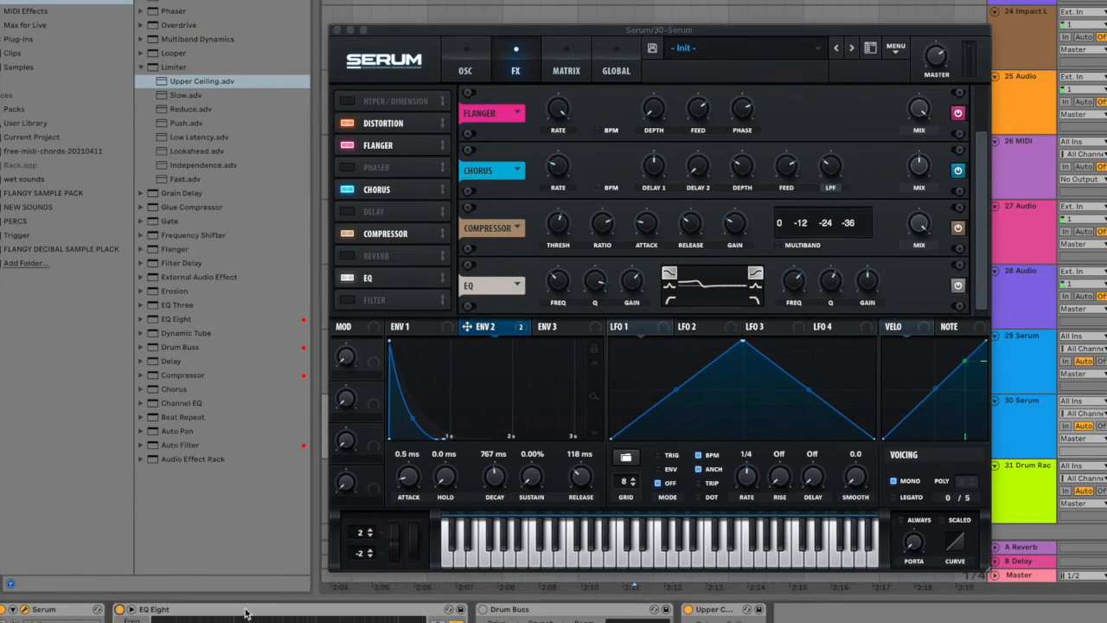
pyautogui.moveTo(244, 614); pyautogui.dragTo(606, 611)
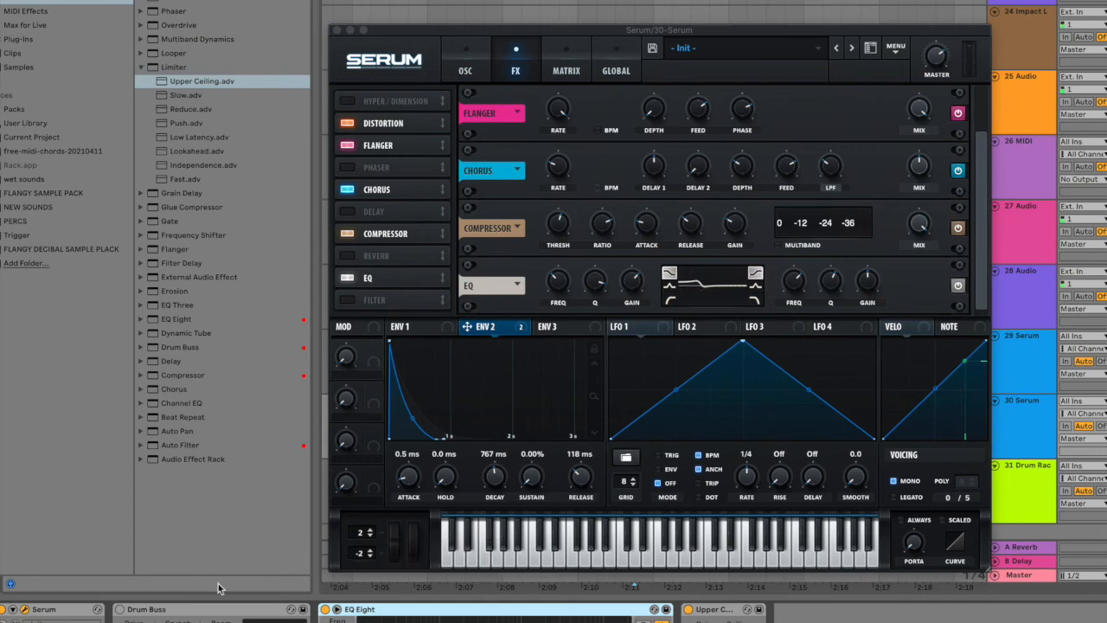
pyautogui.click(120, 609)
pyautogui.click(120, 609)
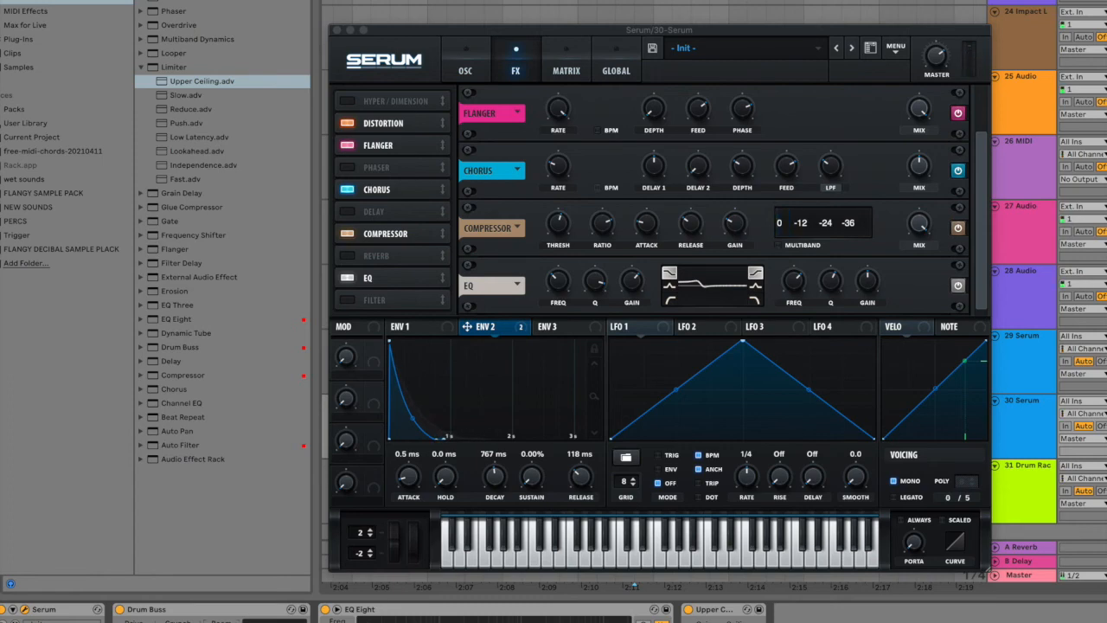
# Adjust Serum's master volume and return to the oscillator page.
pyautogui.moveTo(937, 54); pyautogui.dragTo(936, 74)
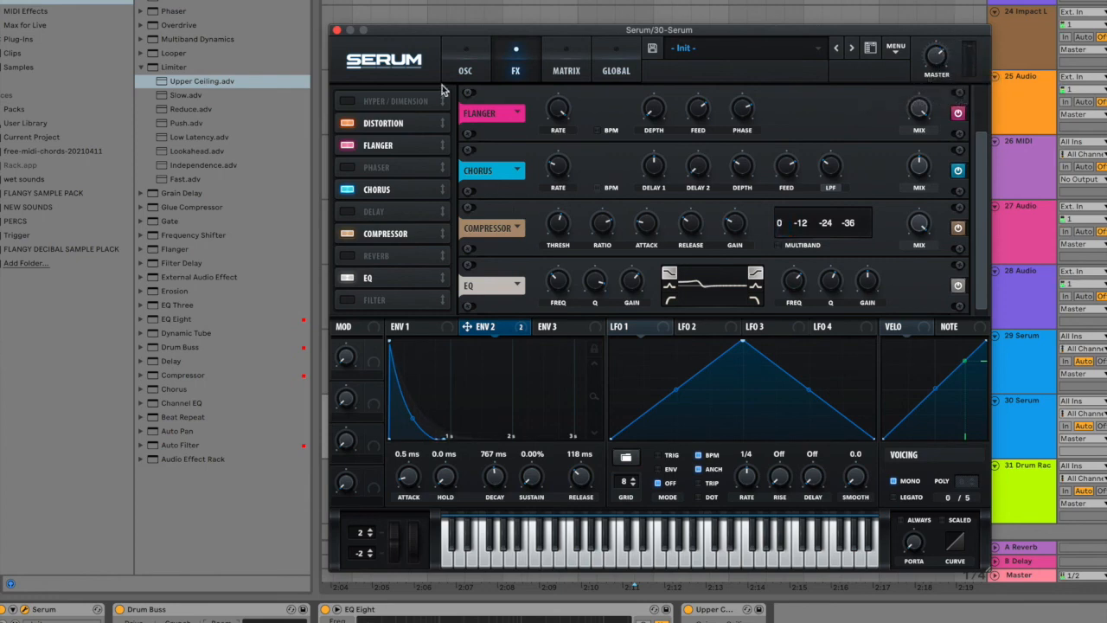
pyautogui.click(470, 71)
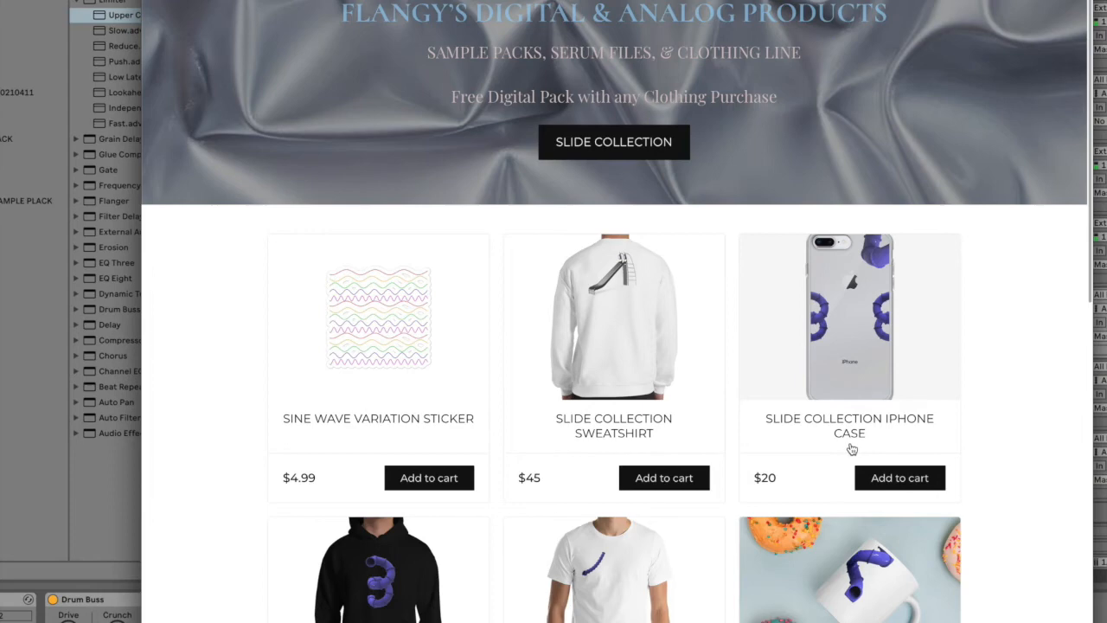
# Look through the Flangy web shop's products, from the Slide Collection clothing to the loops, Serum presets and sample packs.
pyautogui.scroll(-1, 609, 286)
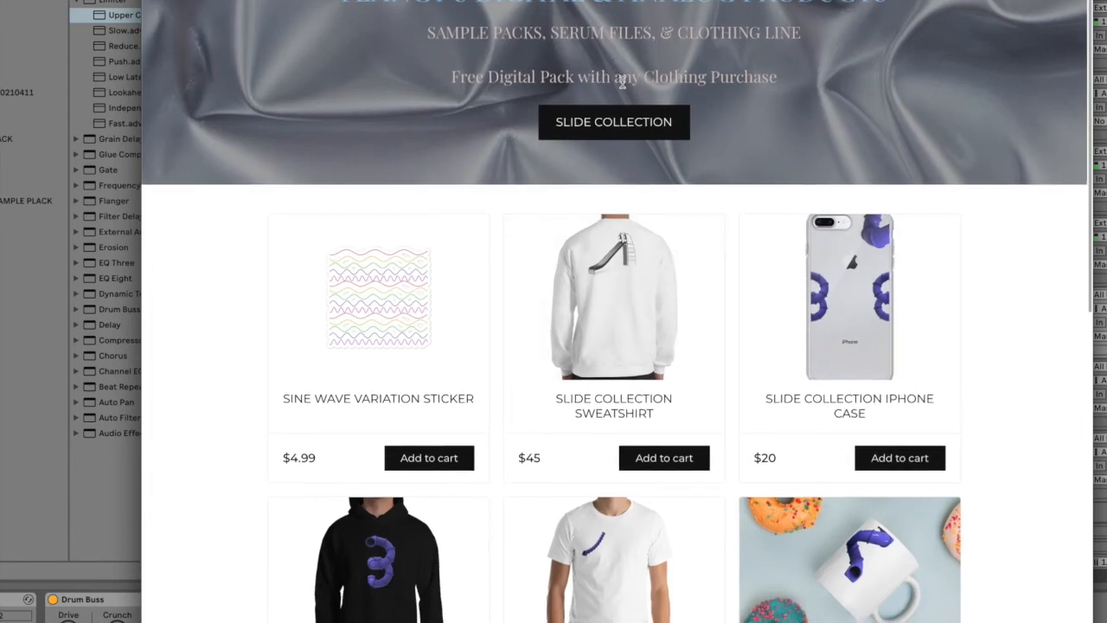
pyautogui.scroll(-10, 614, 255)
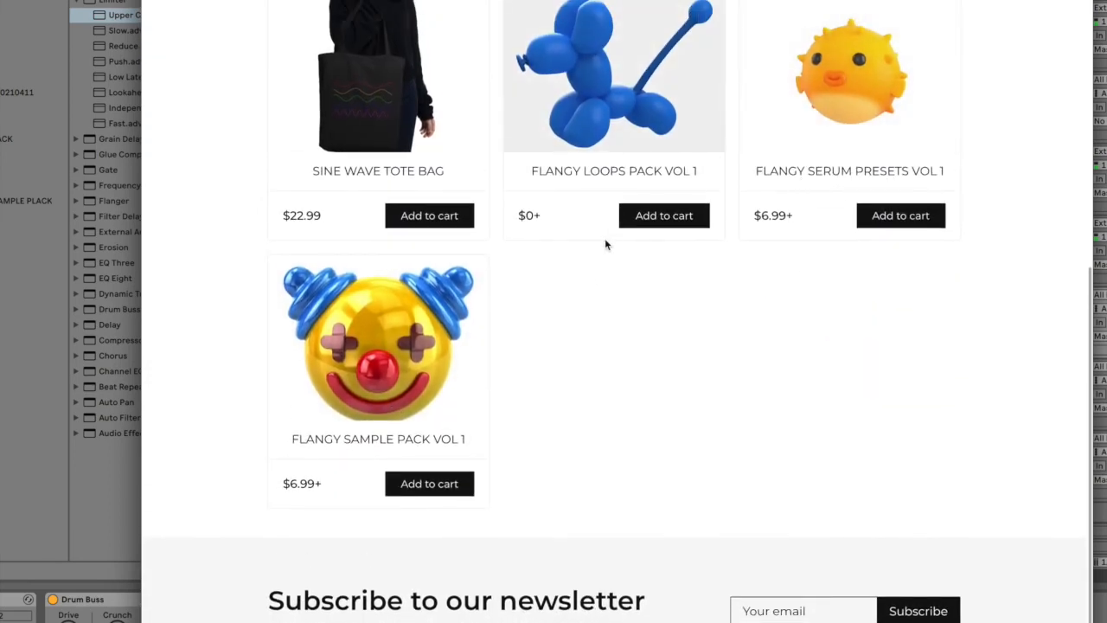
pyautogui.scroll(4, 605, 238)
pyautogui.scroll(2, 507, 106)
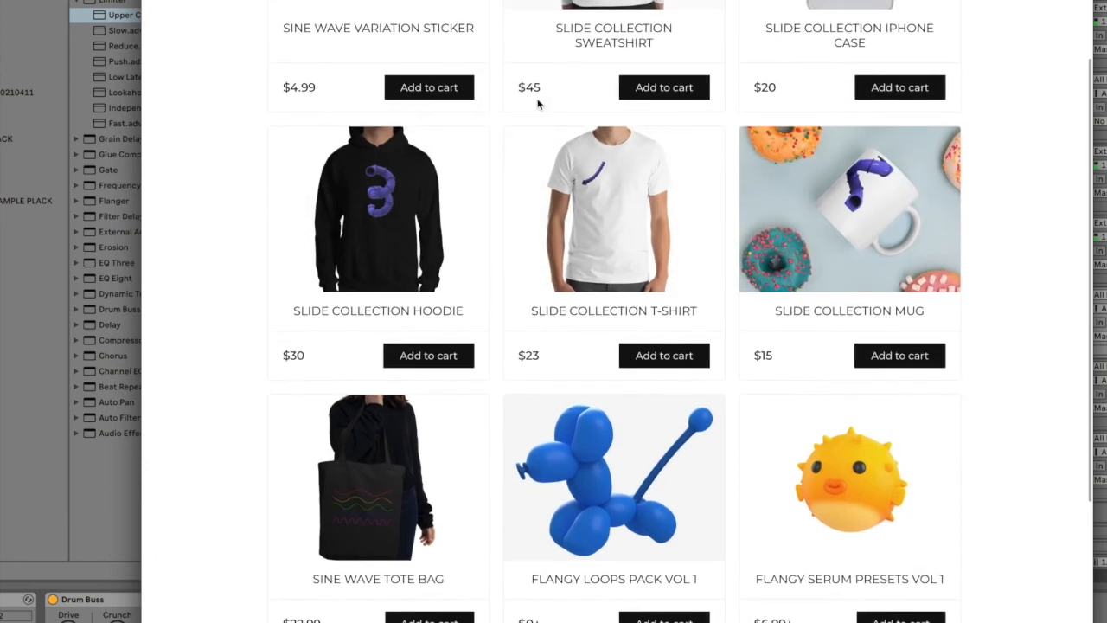
pyautogui.scroll(1, 1012, 98)
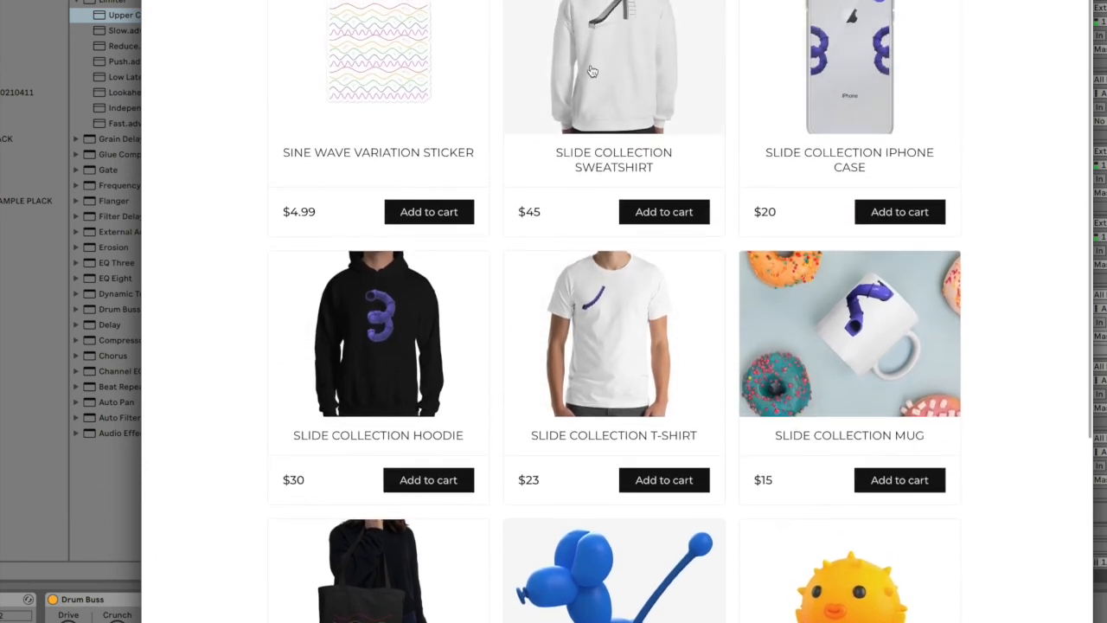
pyautogui.scroll(1, 606, 178)
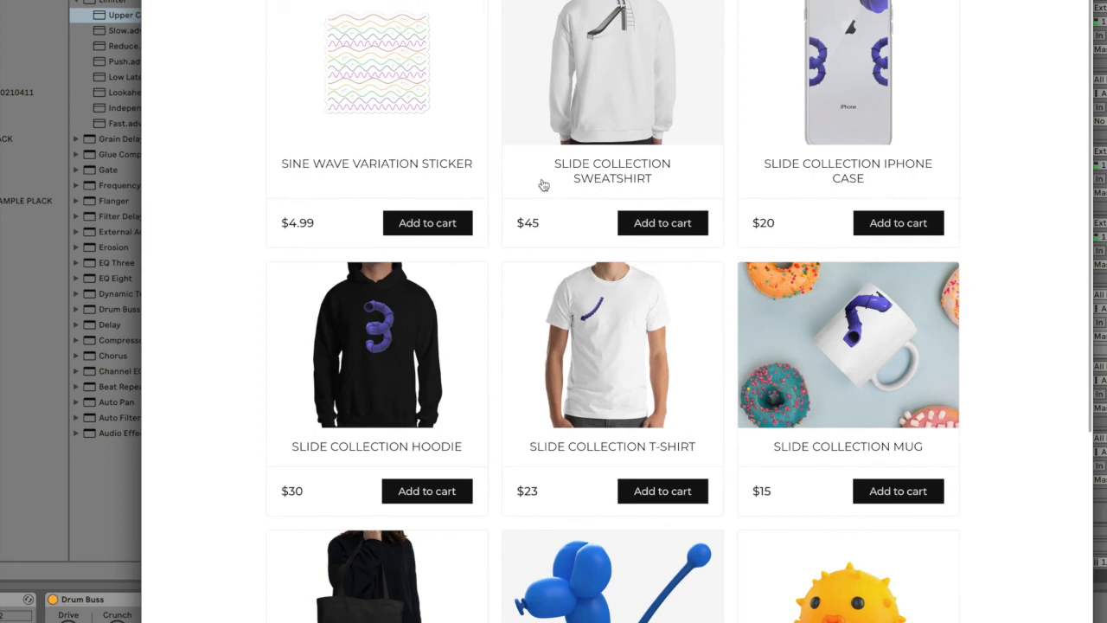
pyautogui.scroll(-1, 389, 148)
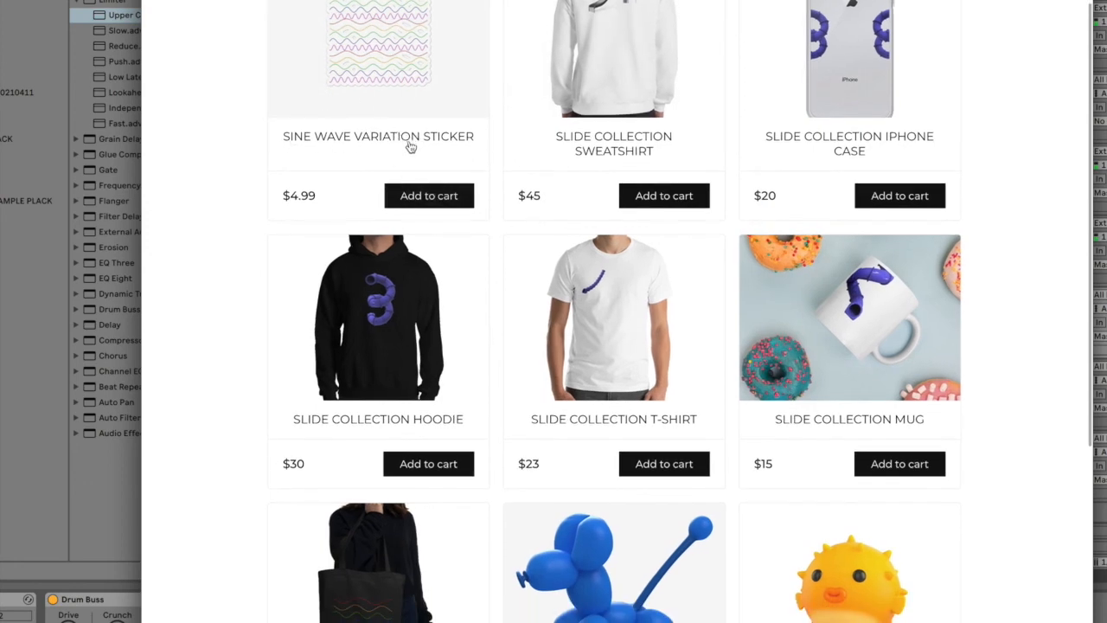
pyautogui.scroll(-6, 411, 147)
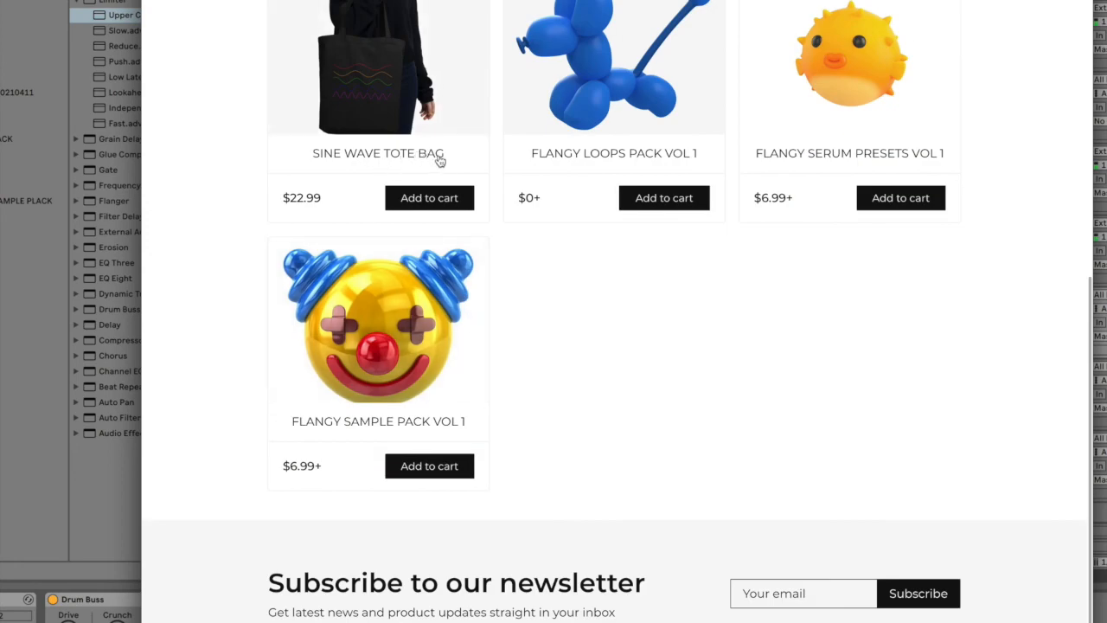